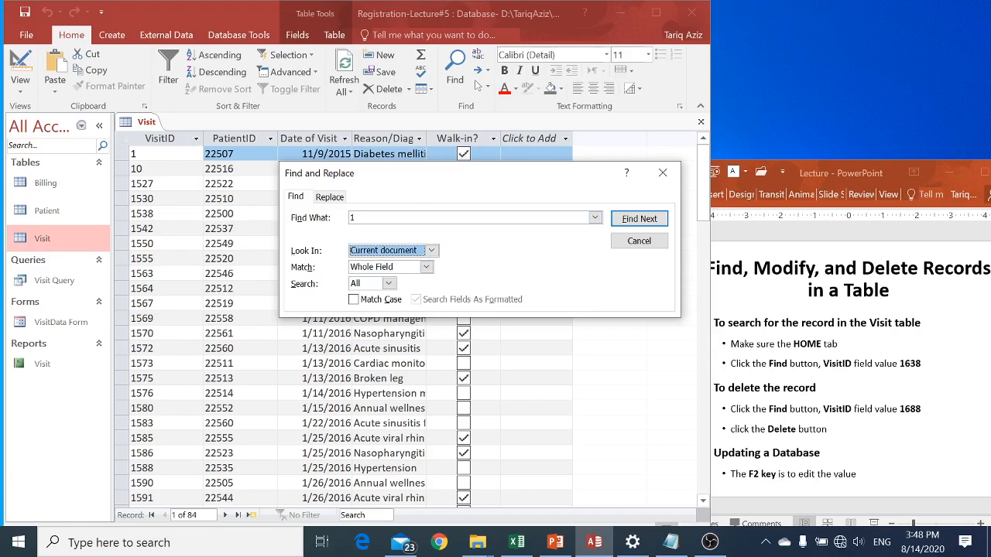
Search the Visit table for VisitID 1638 across the current document, matching the whole field.
left_click(426, 268)
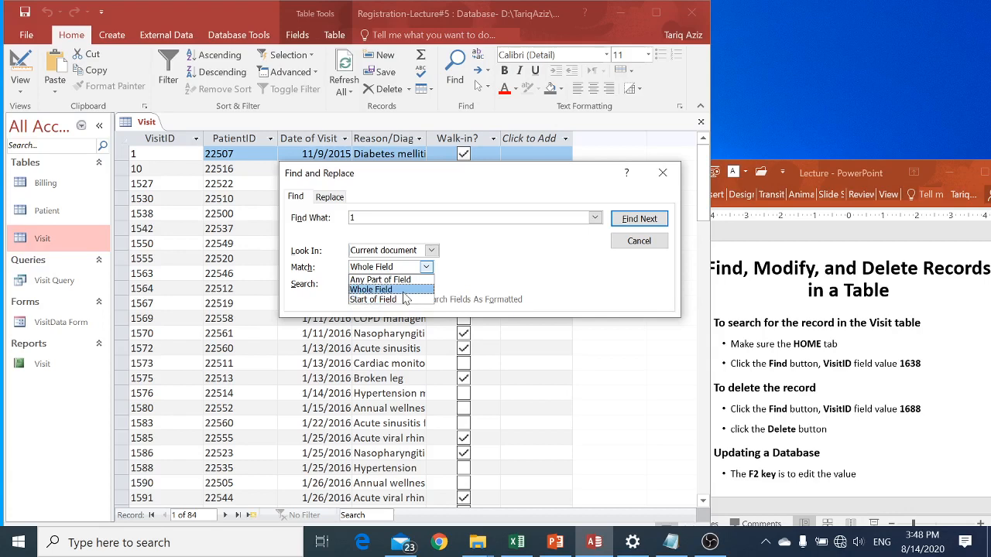
left_click(404, 291)
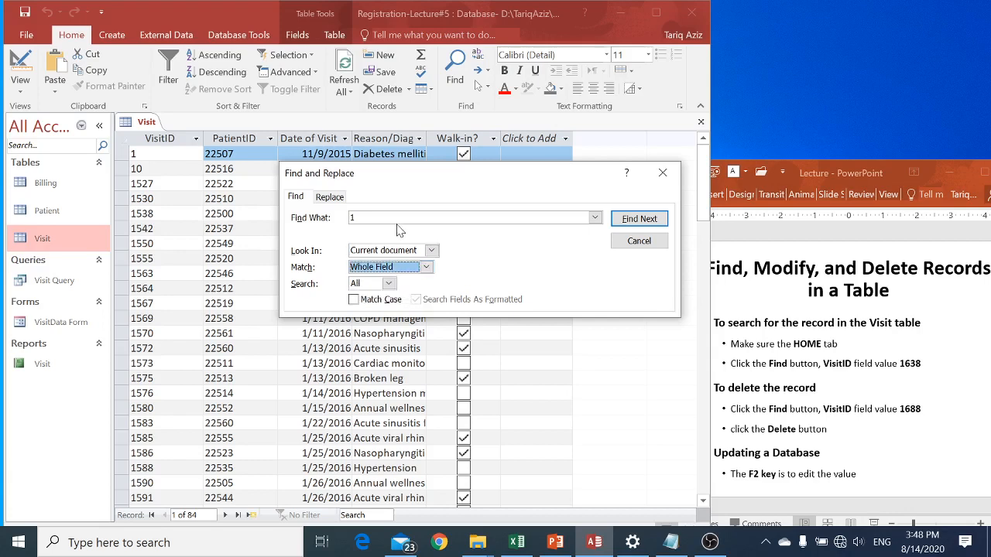
left_click_drag(381, 218, 295, 233)
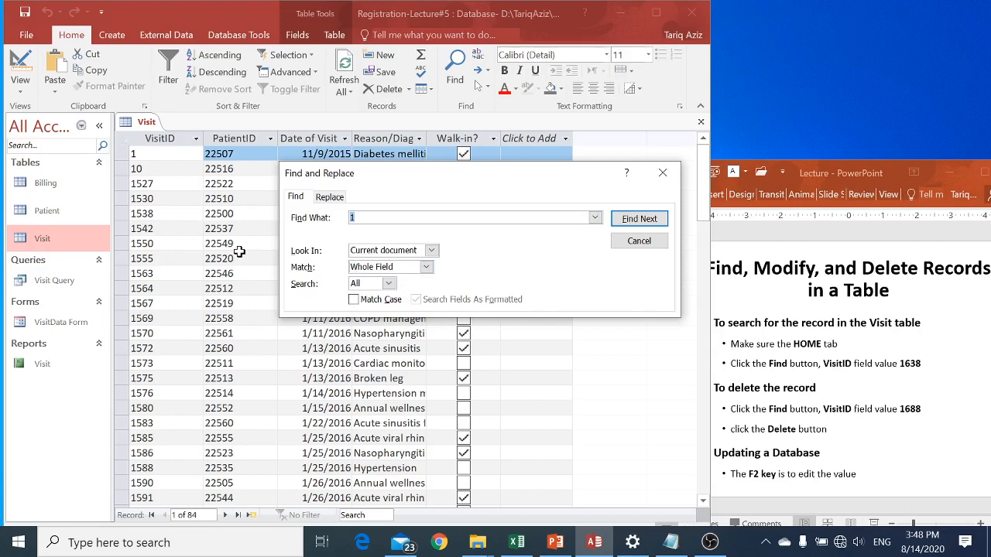
type("1638")
left_click(632, 220)
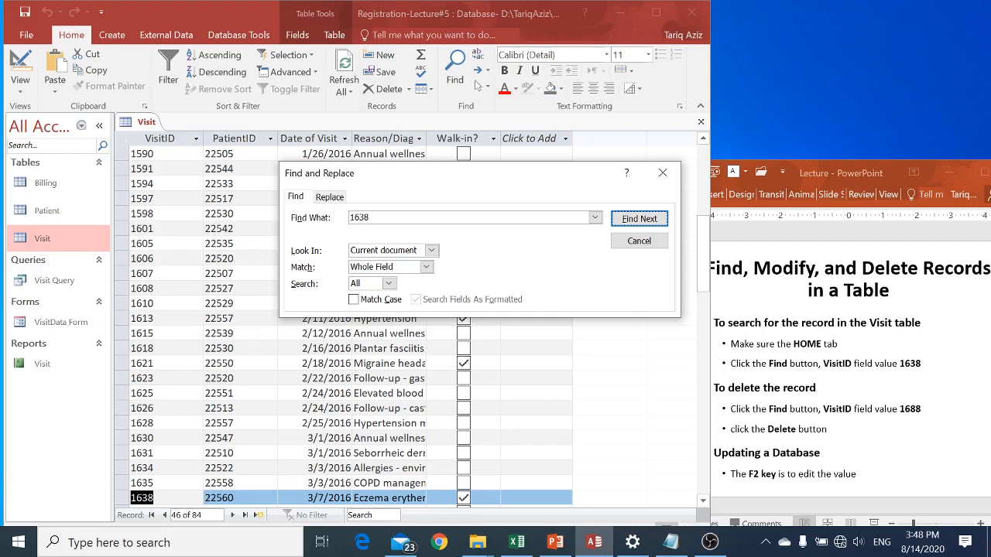
Try deleting only the VisitID value of the found record 1638 and undo that deletion.
left_click(408, 90)
left_click(408, 90)
left_click(409, 89)
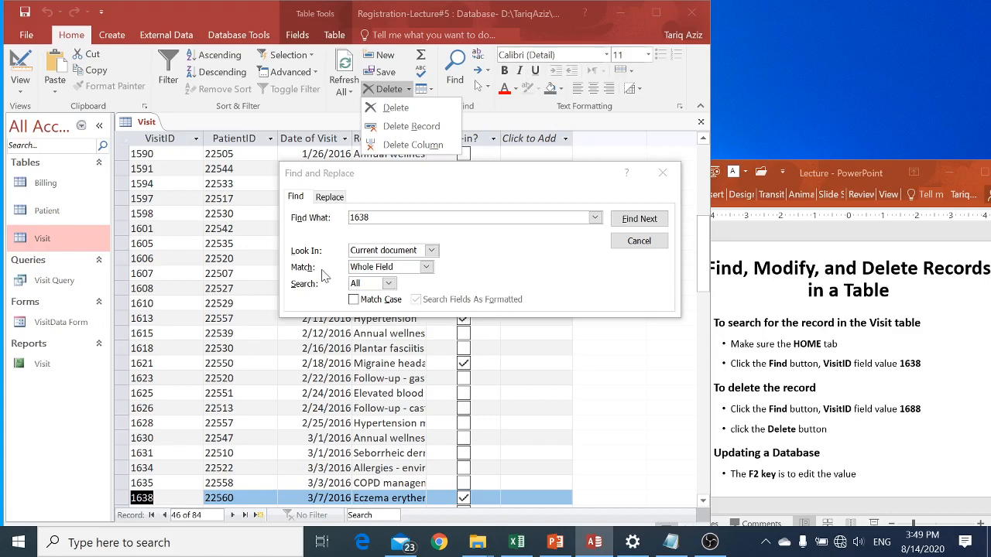
left_click(394, 109)
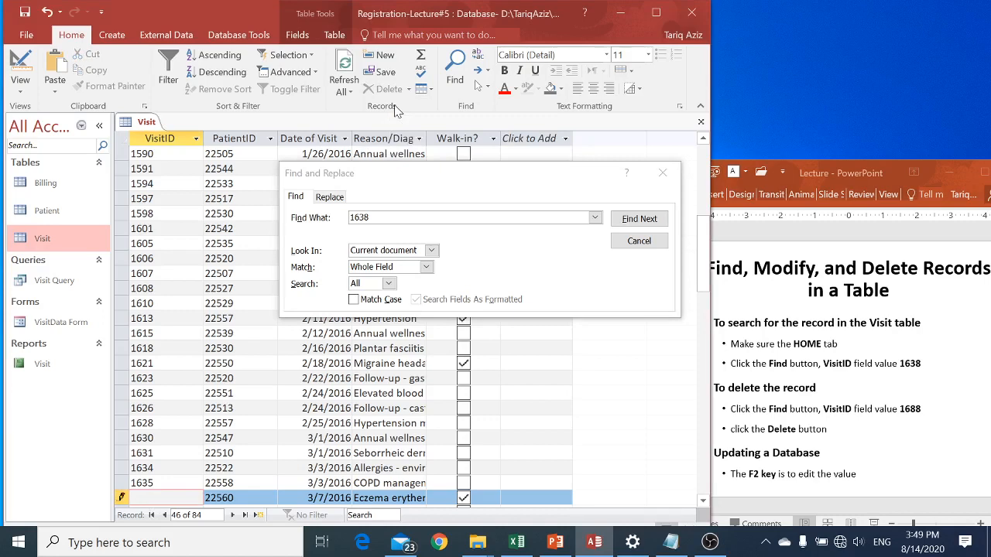
key("ctrl+z")
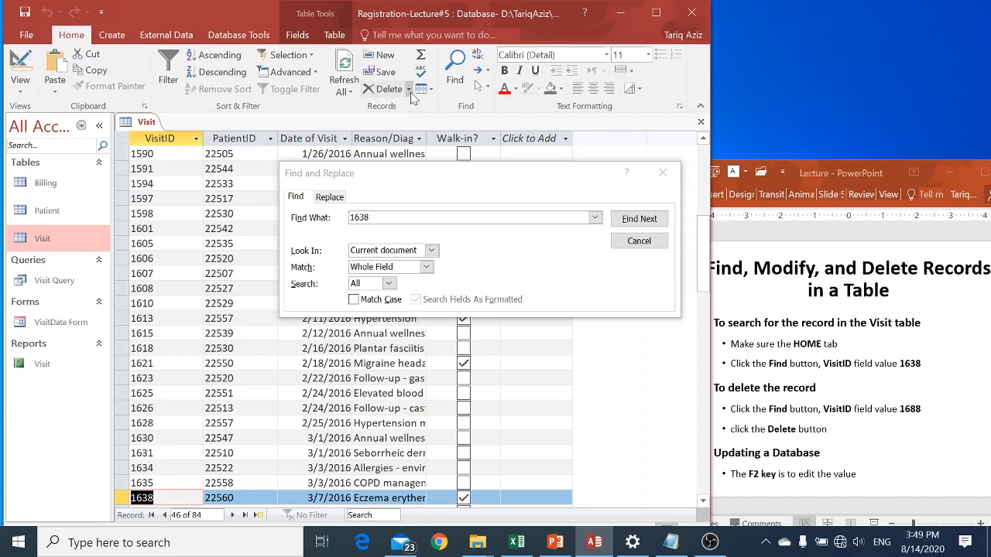
Try to delete the entire record for VisitID 1638, decline the deletion, and close the Find and Replace dialog.
left_click(409, 91)
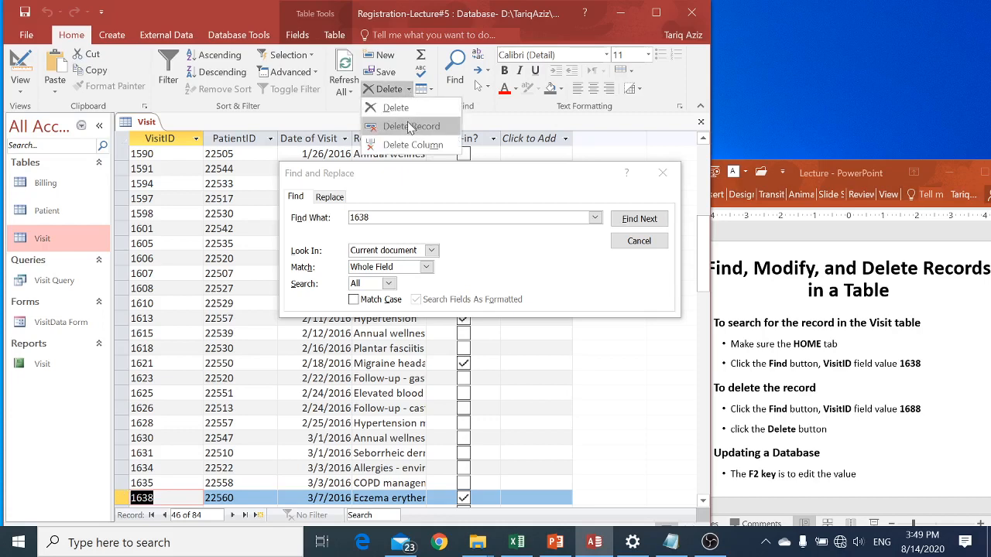
left_click(410, 126)
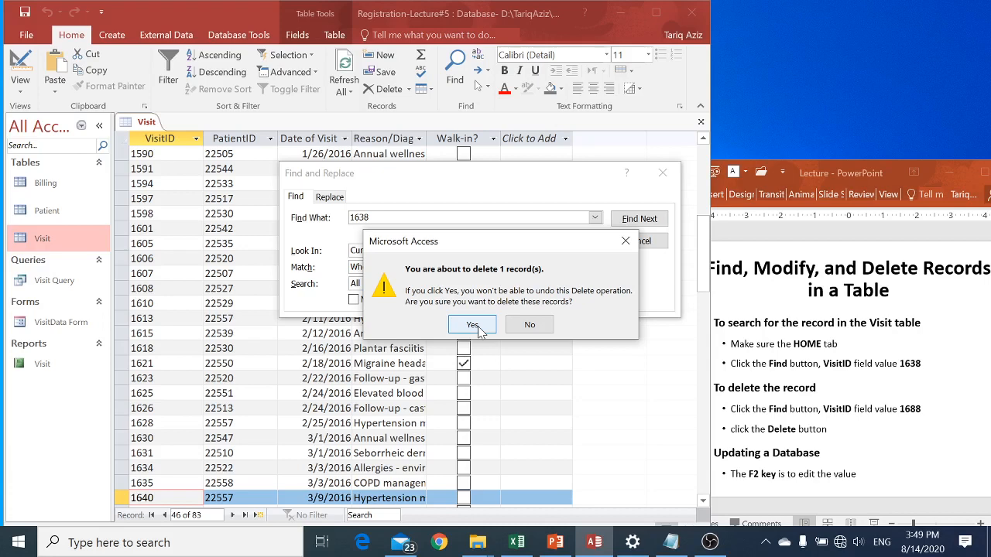
left_click(530, 325)
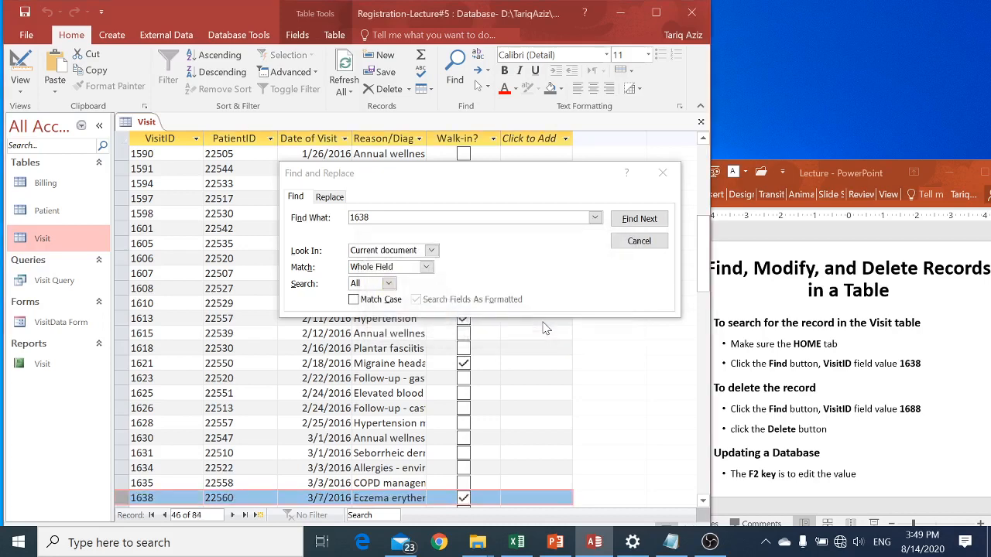
left_click(639, 242)
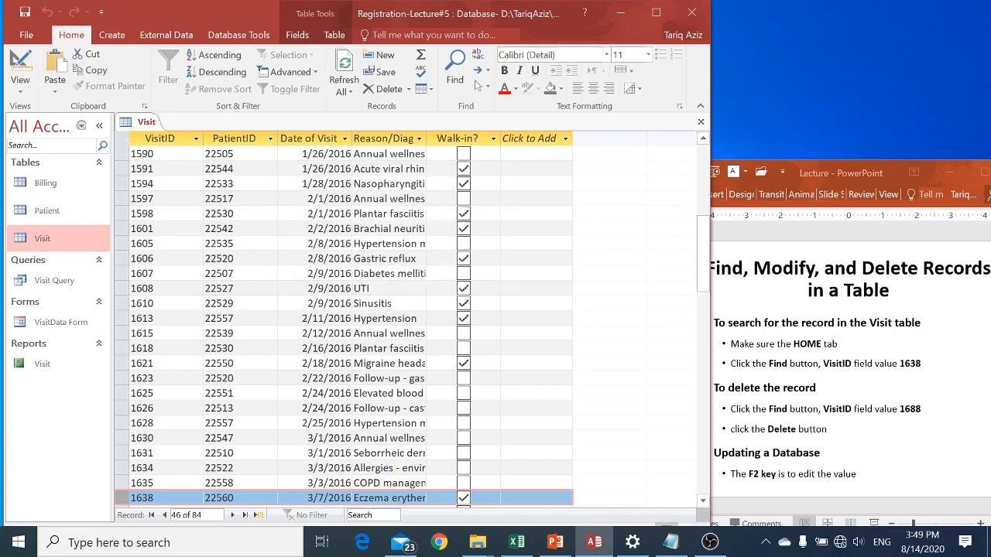
Go to the Reason/Diagnosis field of visit 1638 and toggle it into edit mode and back to whole-value selection.
left_click(157, 498)
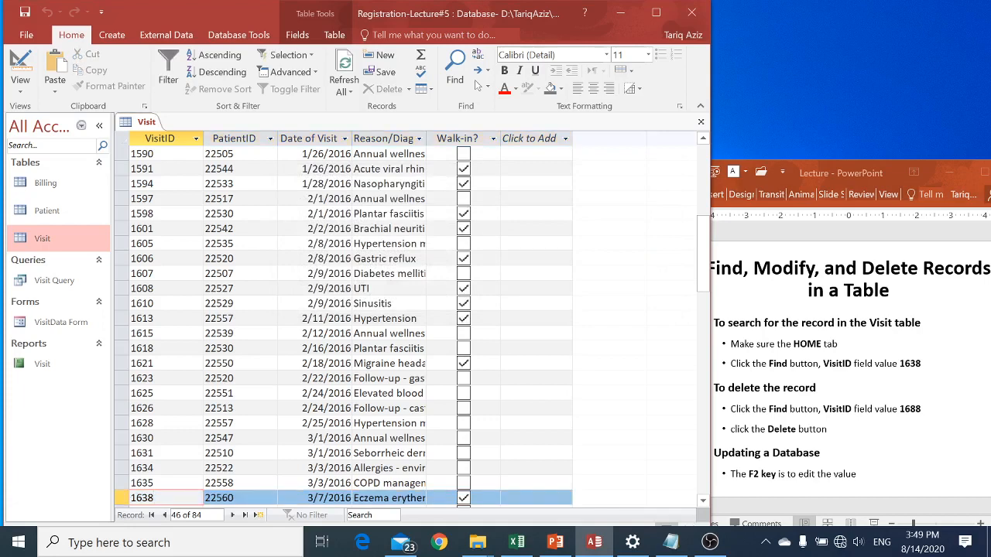
key("F2")
key("Tab")
key("Tab")
key("Tab")
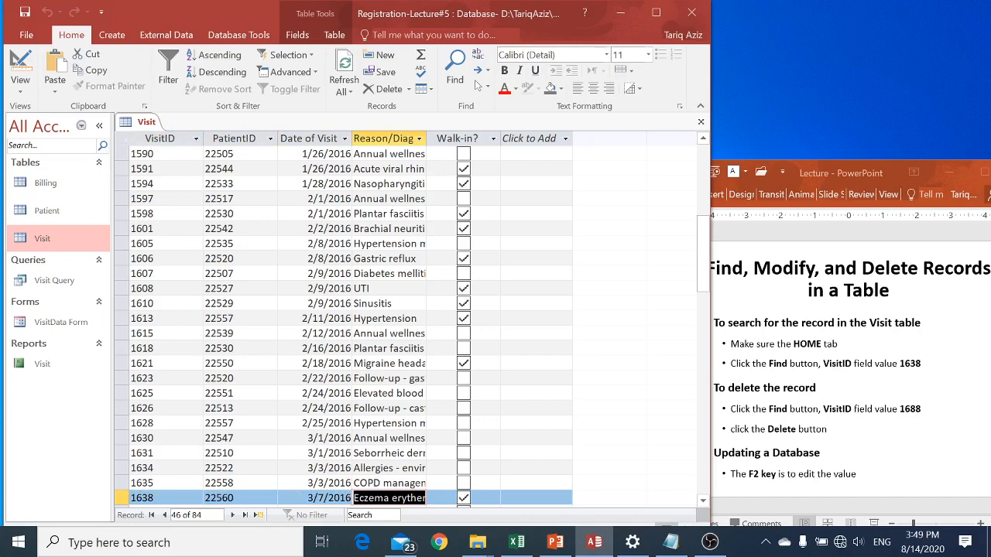
key("F2")
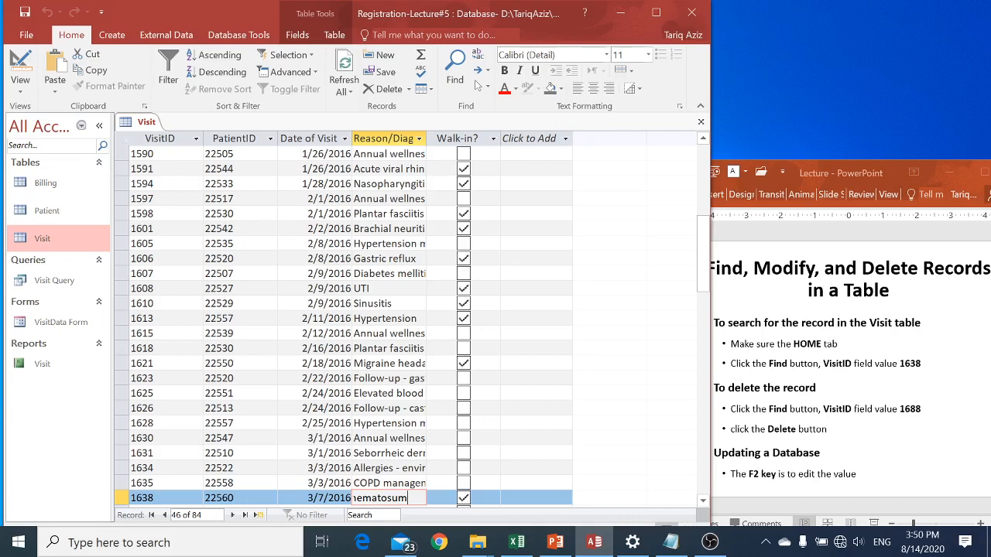
key("F2")
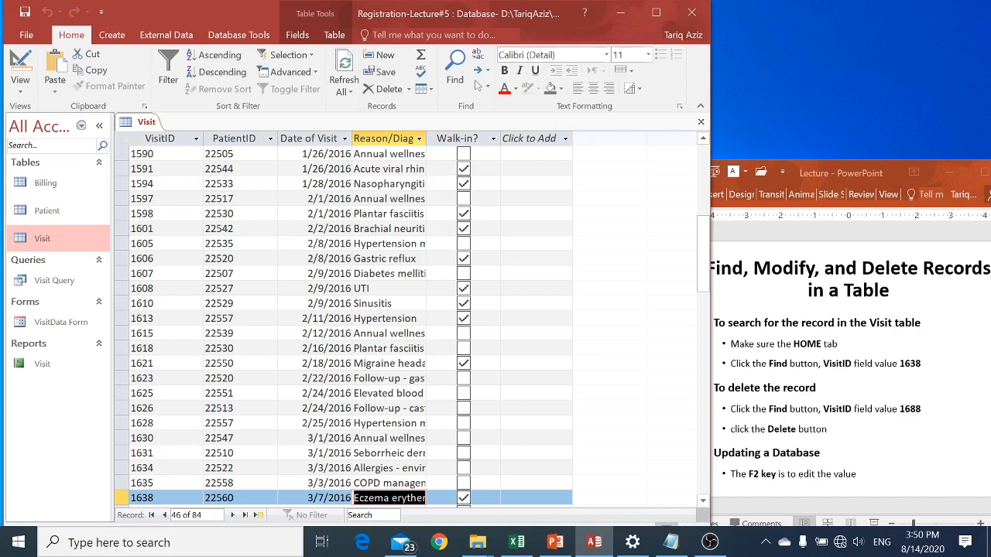
Advance the PowerPoint lecture to the "Hide and unhide fields in a datasheet" slide and open the Patient table in Access.
left_click(732, 433)
scroll(733, 434, "down", 1)
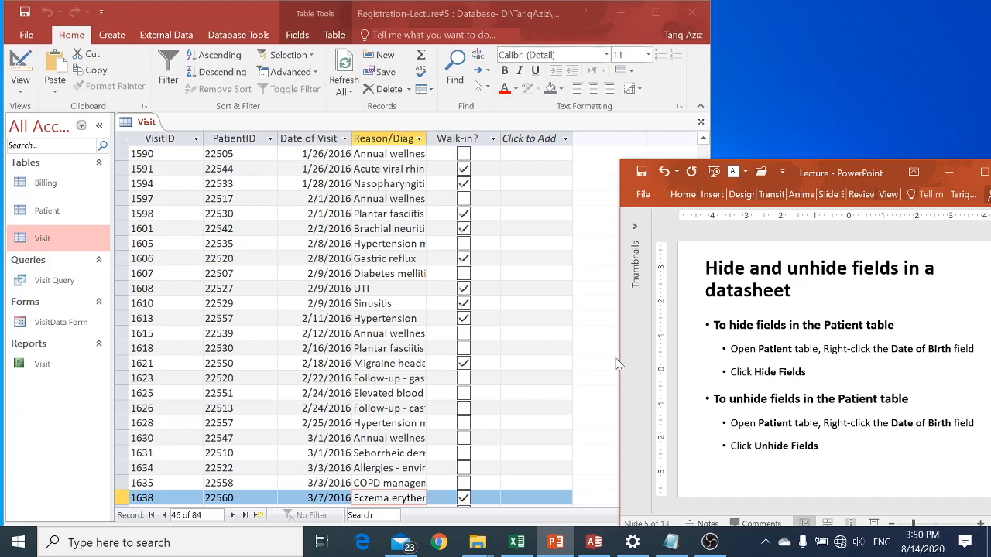
left_click(43, 214)
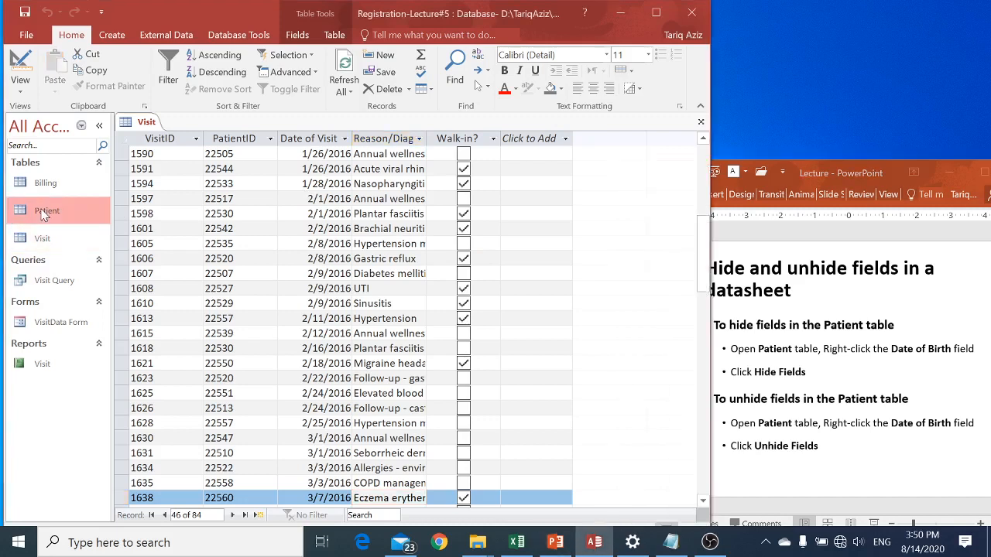
double_click(44, 214)
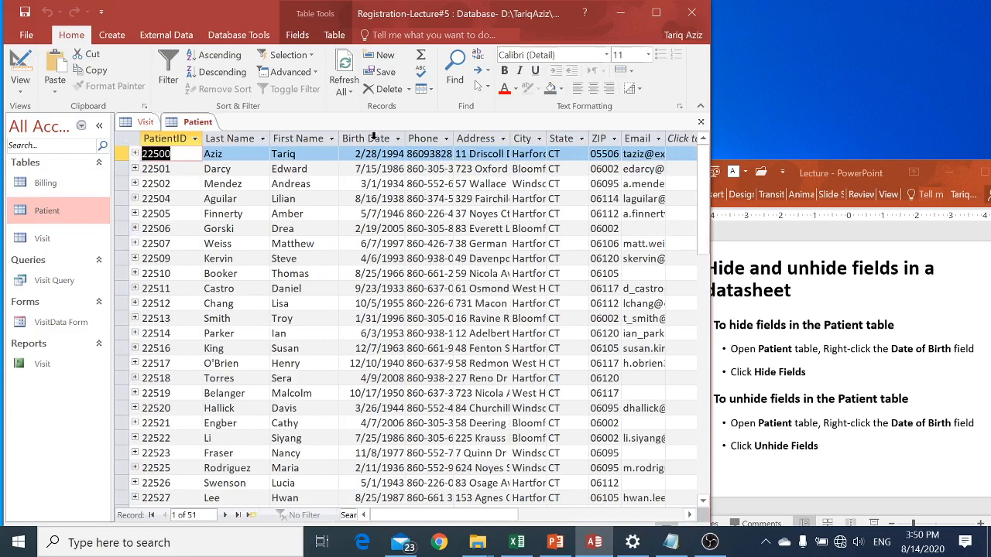
Hide the Birth Date field in the Patient datasheet and fit the Phone, Address and City columns to their contents.
left_click(373, 138)
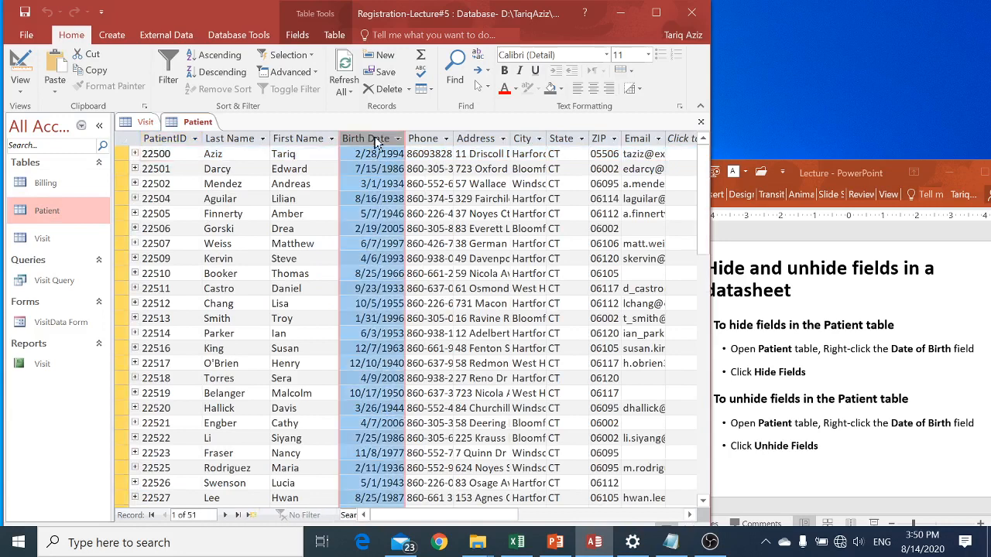
right_click(377, 142)
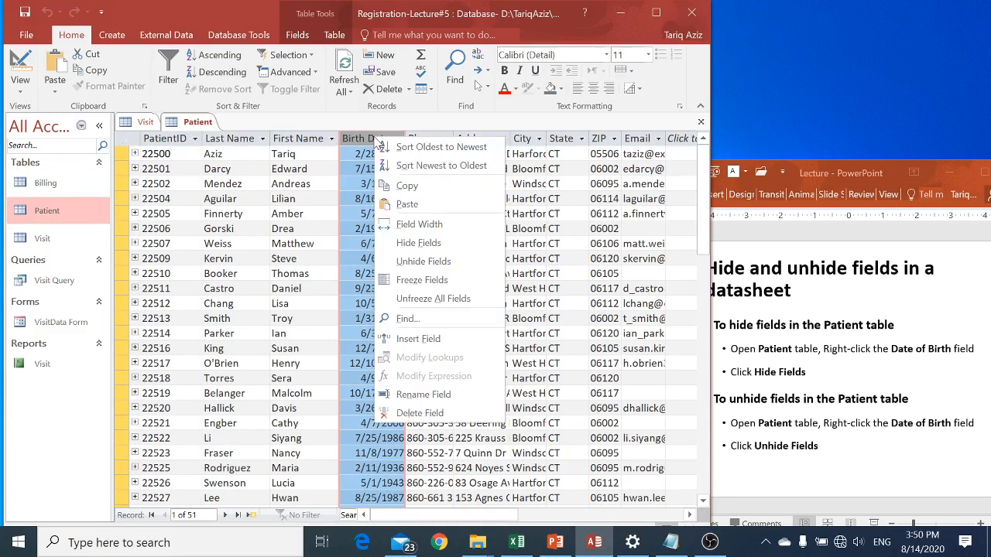
left_click(418, 246)
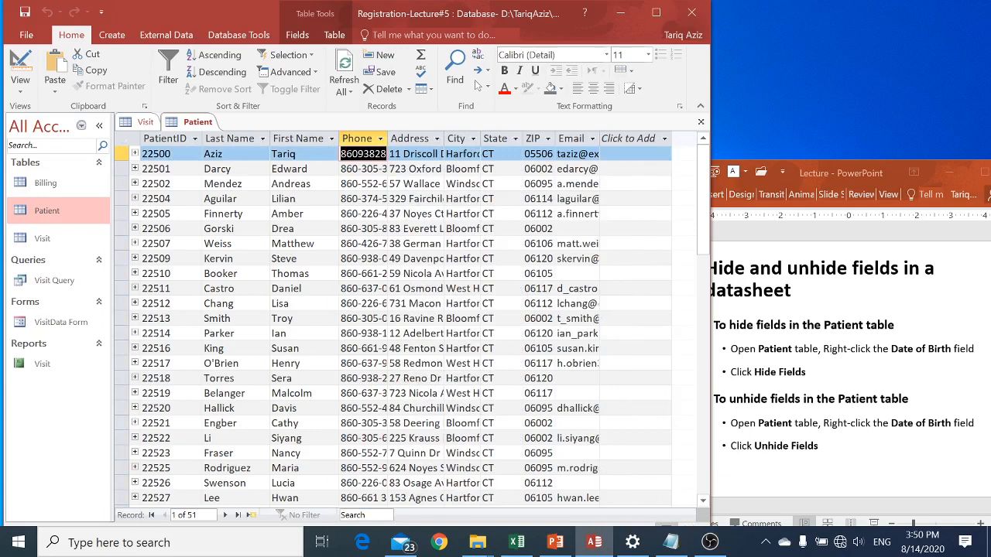
double_click(387, 138)
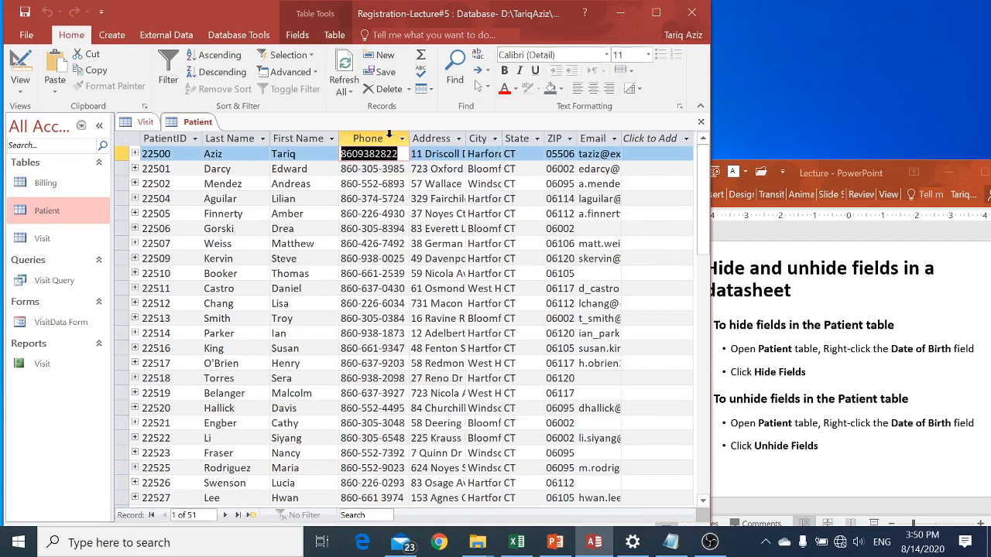
double_click(505, 137)
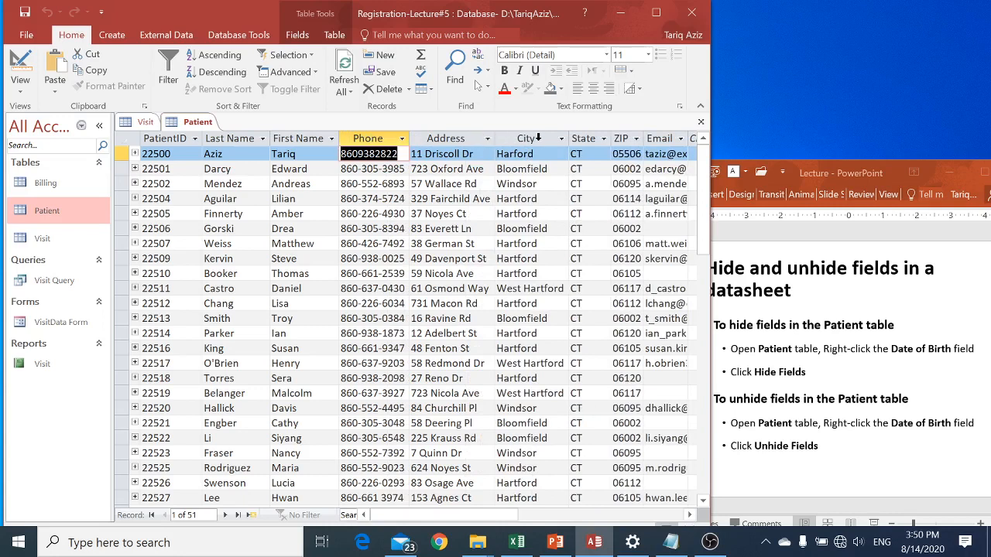
Unhide the Birth Date column in the Patient datasheet.
right_click(531, 137)
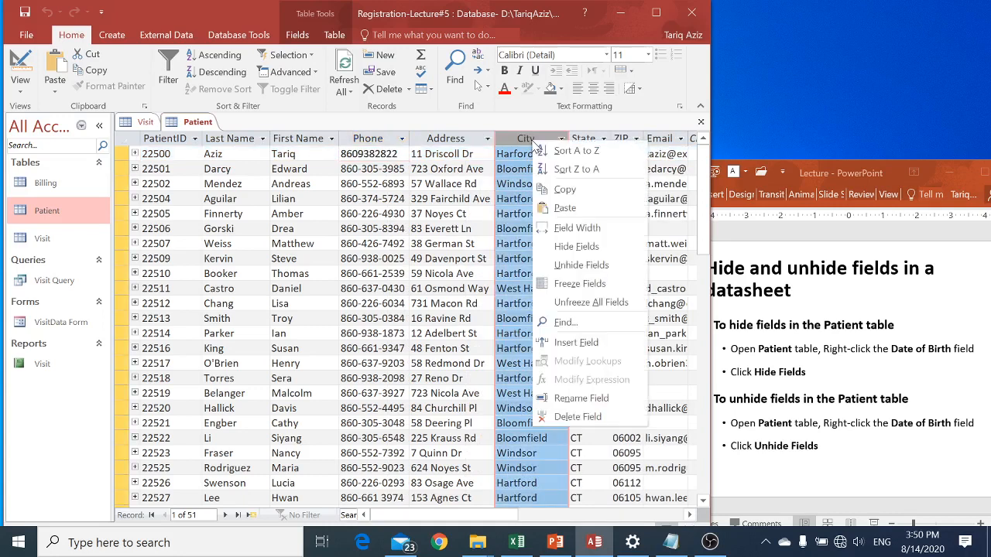
left_click(566, 267)
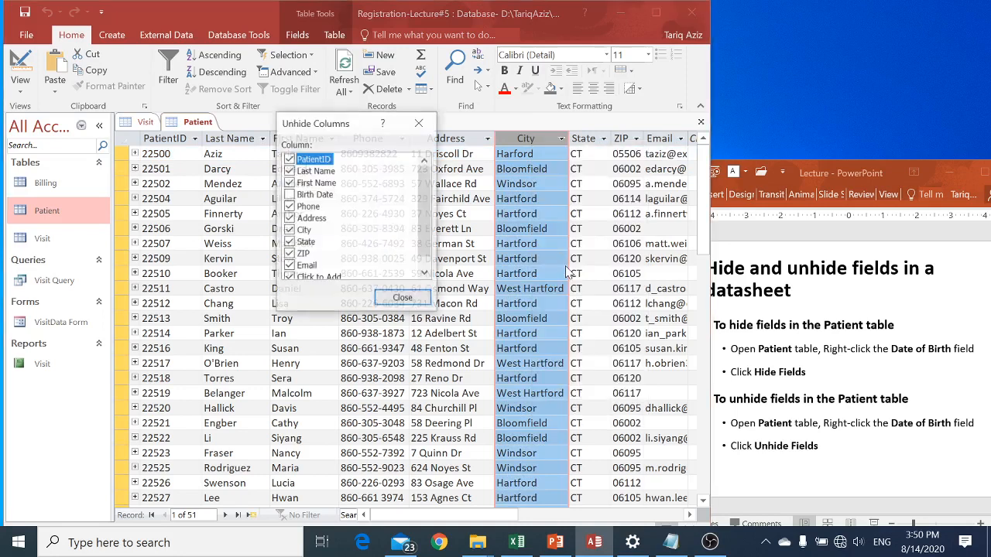
left_click(289, 195)
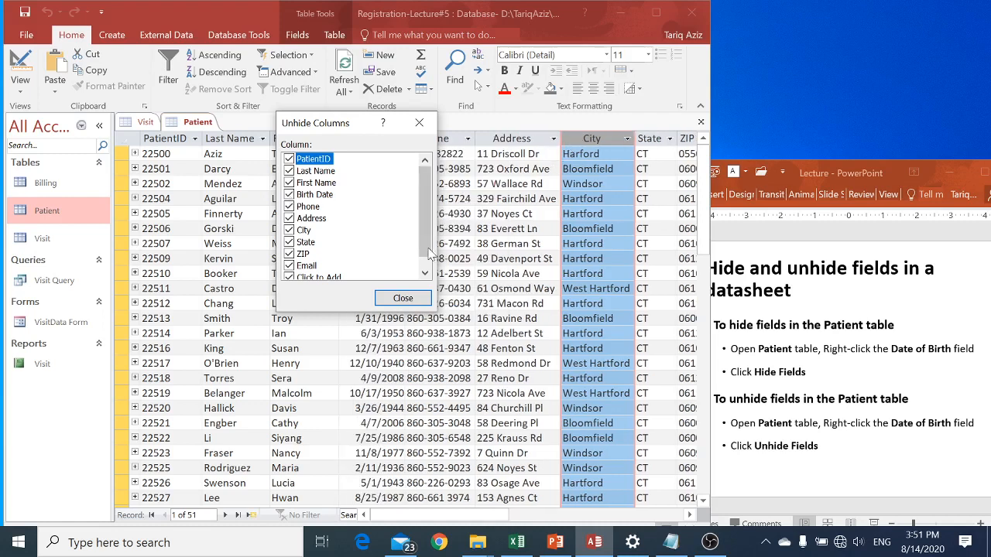
left_click(402, 299)
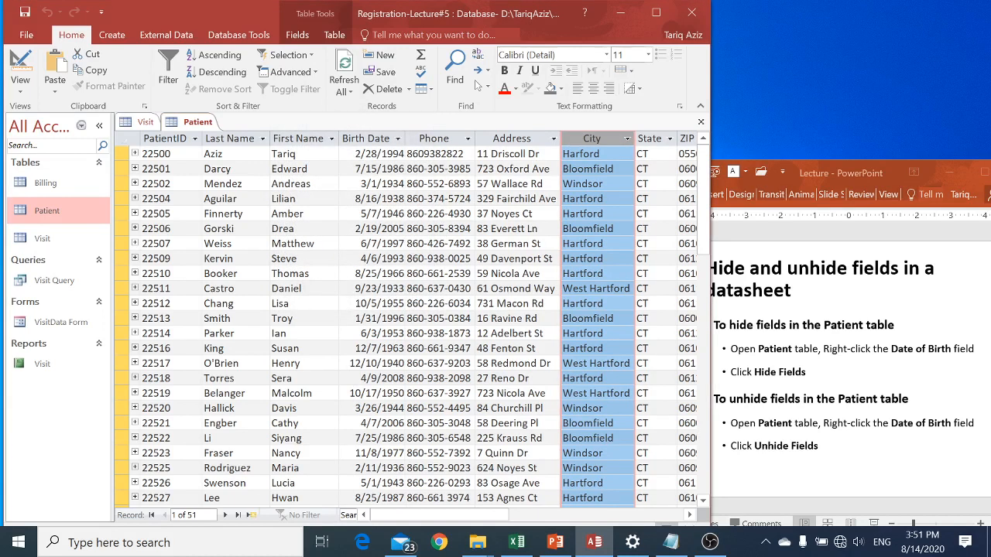
Switch to PowerPoint and advance past the query introduction to the "Create, run, and save queries" slide.
left_click(779, 347)
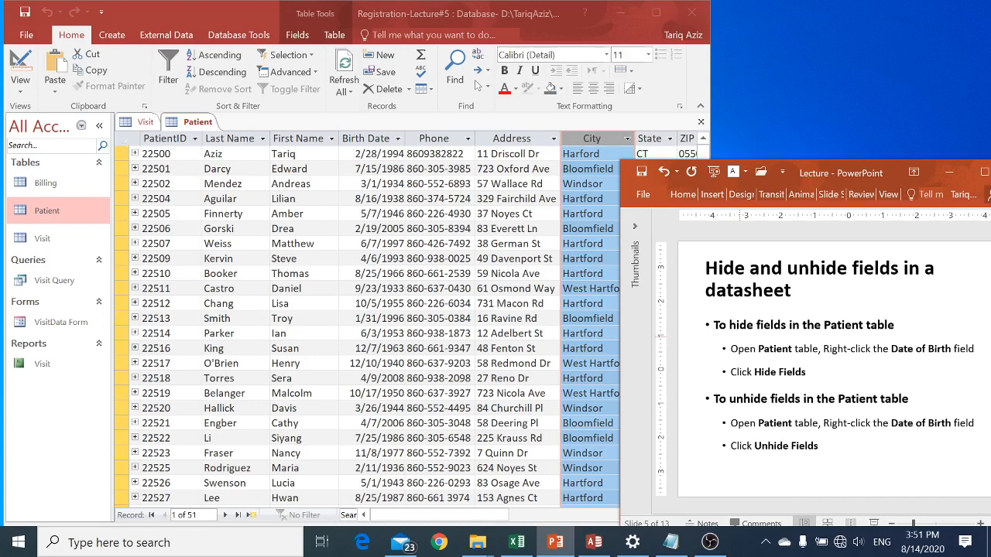
left_click(739, 348)
key("Page_Down")
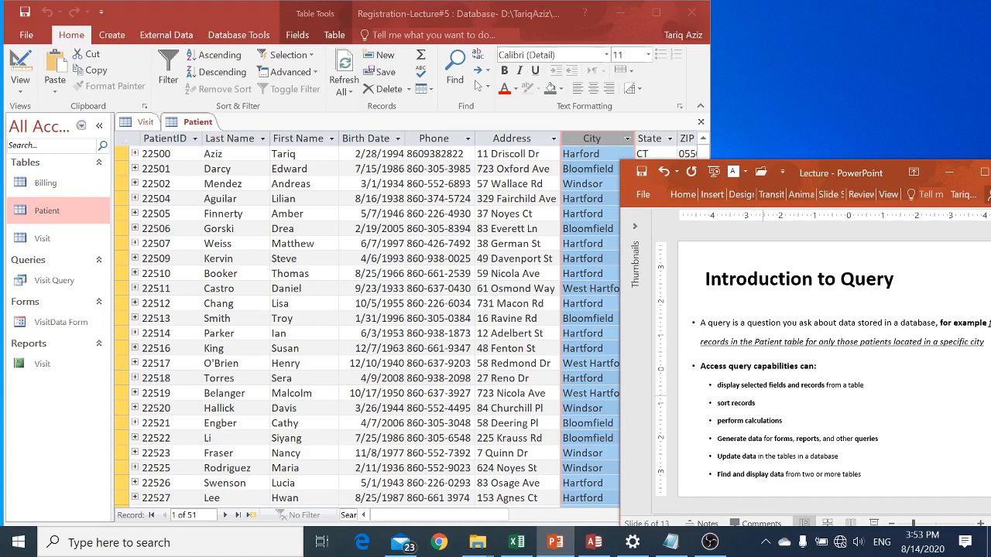
left_click(763, 399)
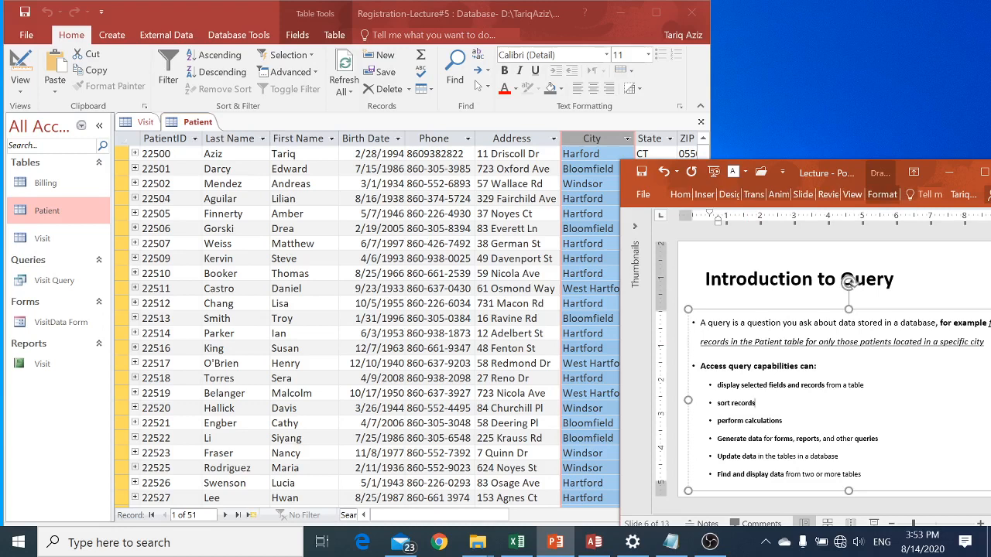
scroll(763, 399, "down", 1)
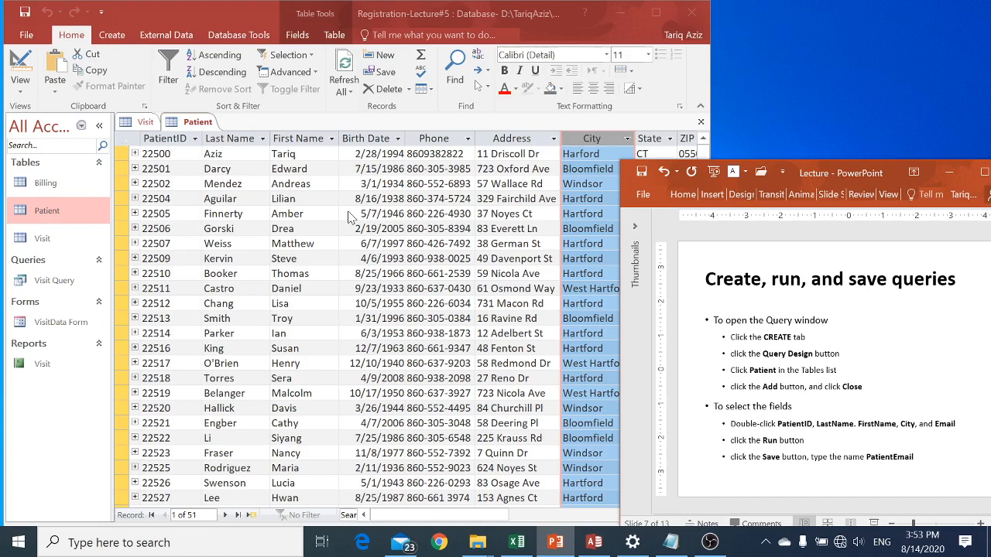
Create a query in Design view based on the Patient table and enlarge the table's field list to show all fields.
left_click(110, 35)
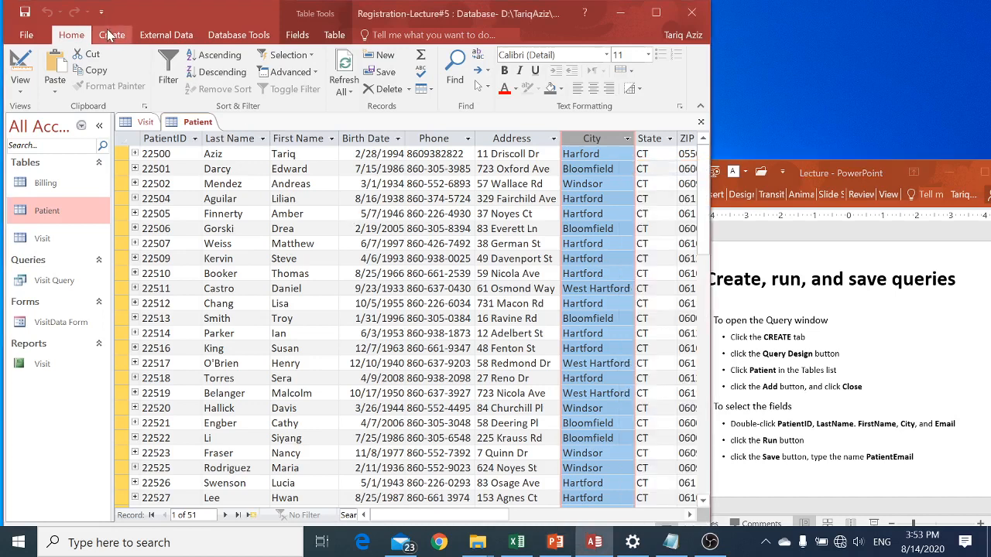
left_click(111, 35)
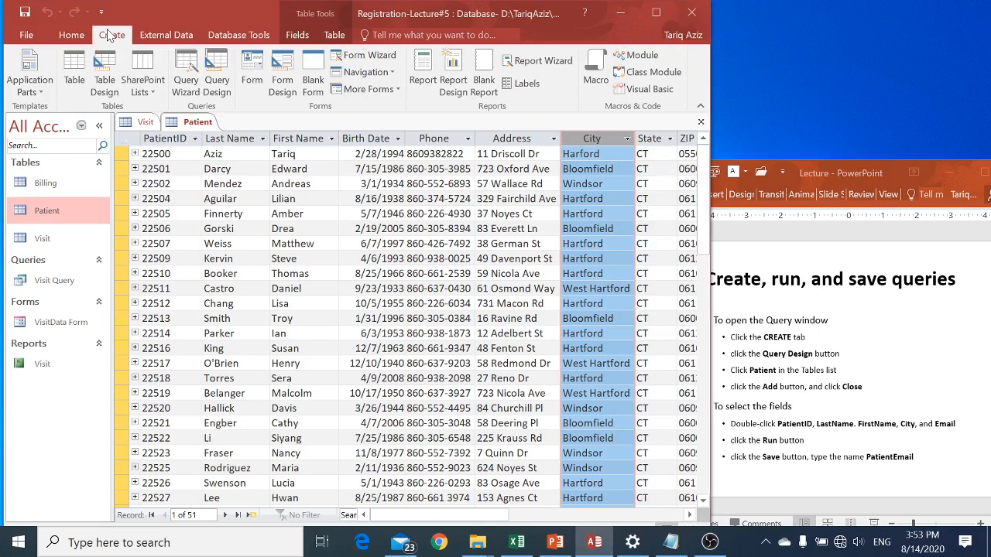
left_click(223, 92)
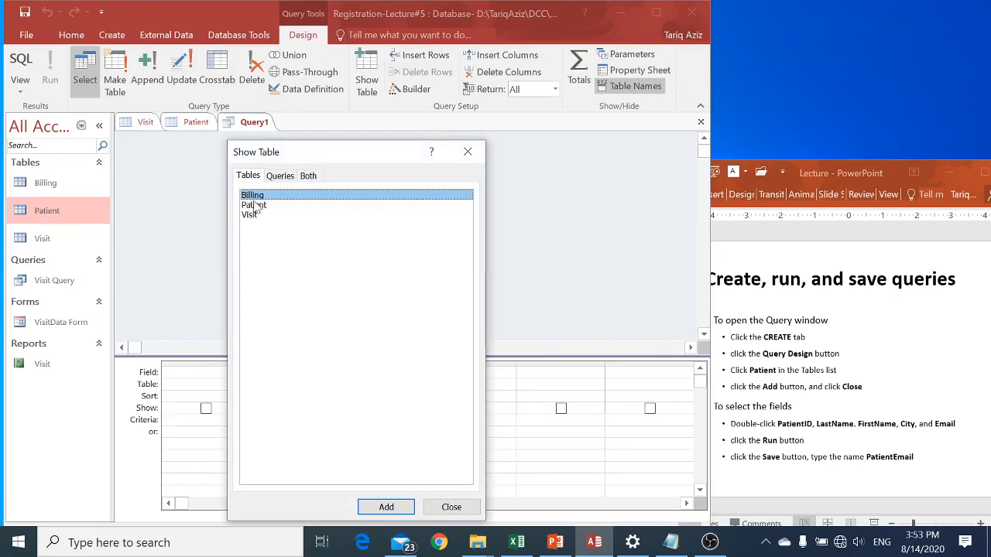
left_click(254, 206)
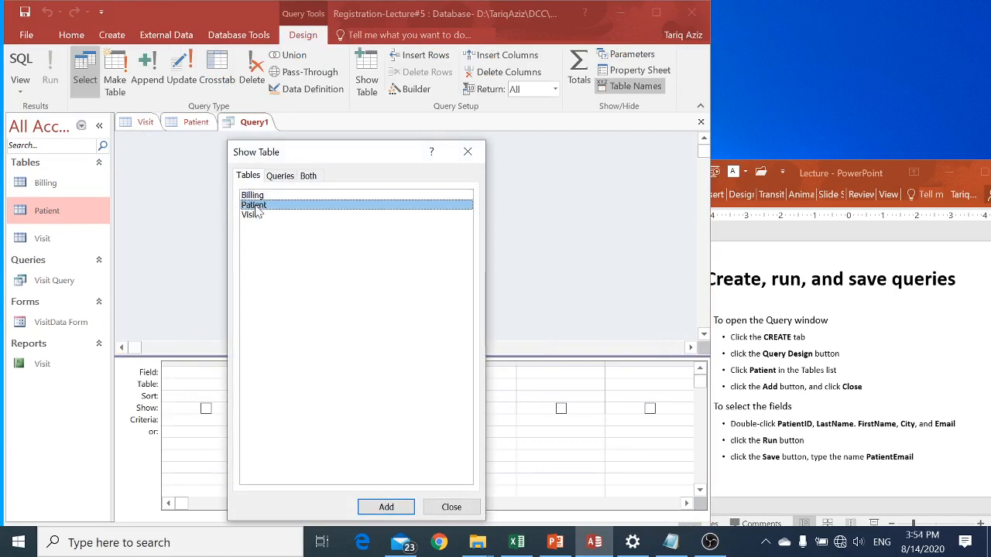
left_click(382, 509)
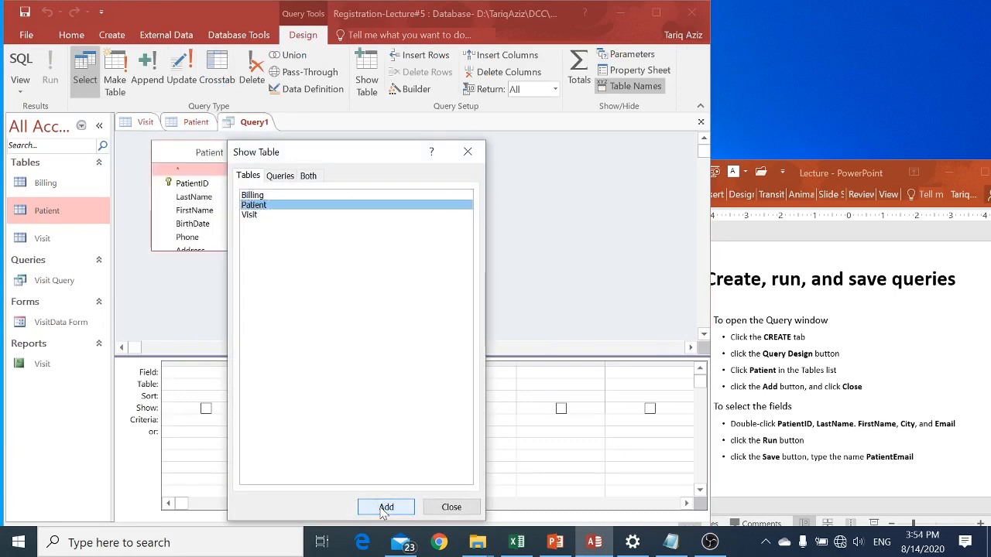
left_click(452, 510)
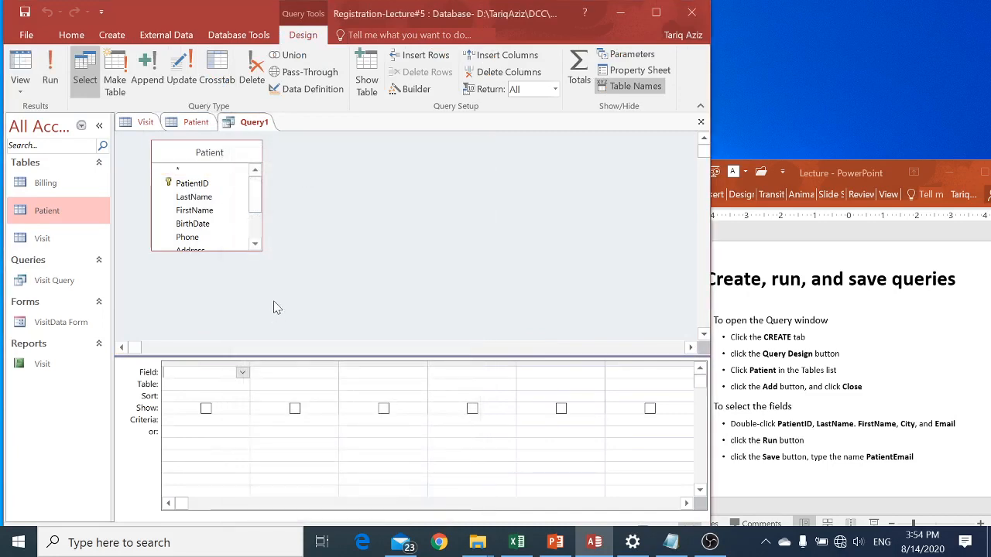
left_click_drag(261, 251, 279, 318)
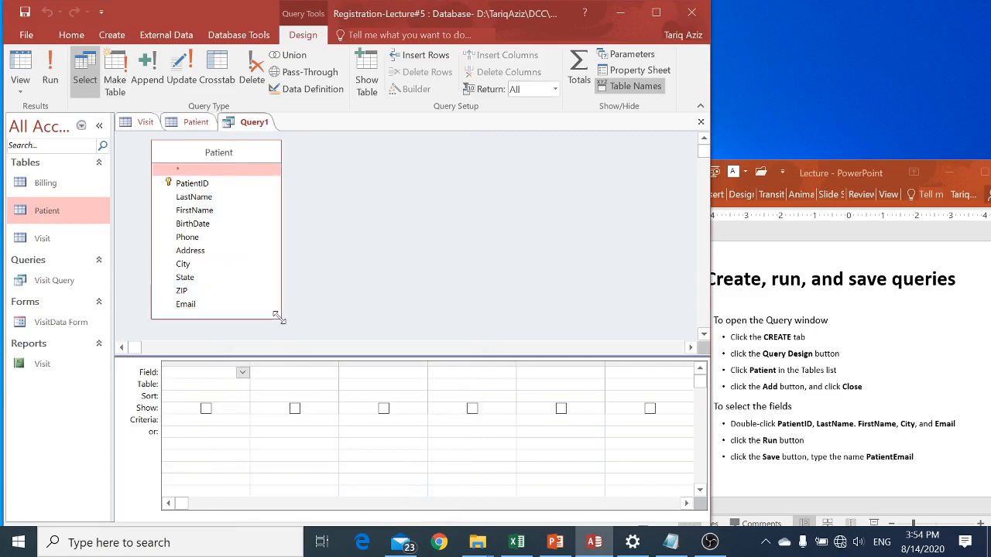
Add the PatientID, LastName, FirstName, City and Email fields to the query design, removing the duplicate LastName column.
double_click(193, 183)
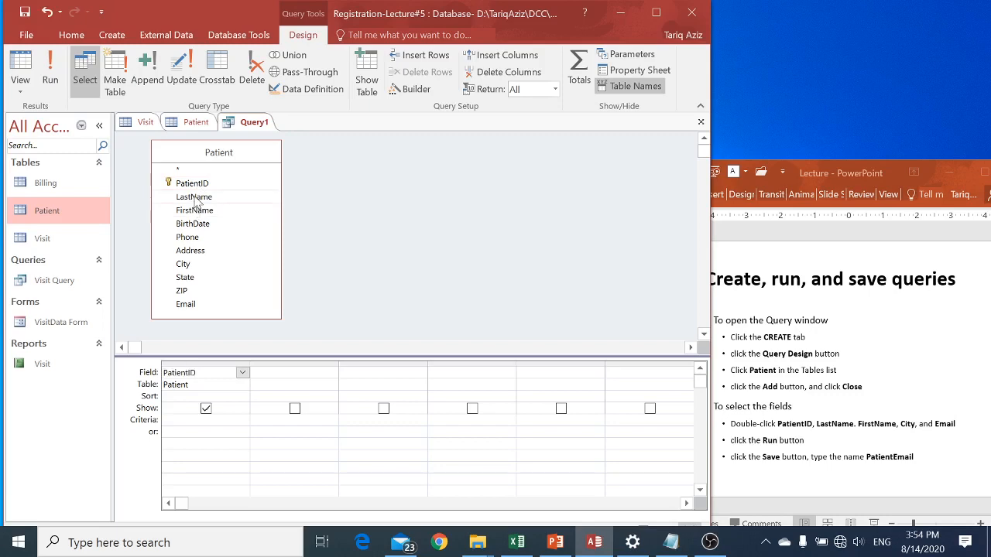
double_click(196, 198)
double_click(196, 199)
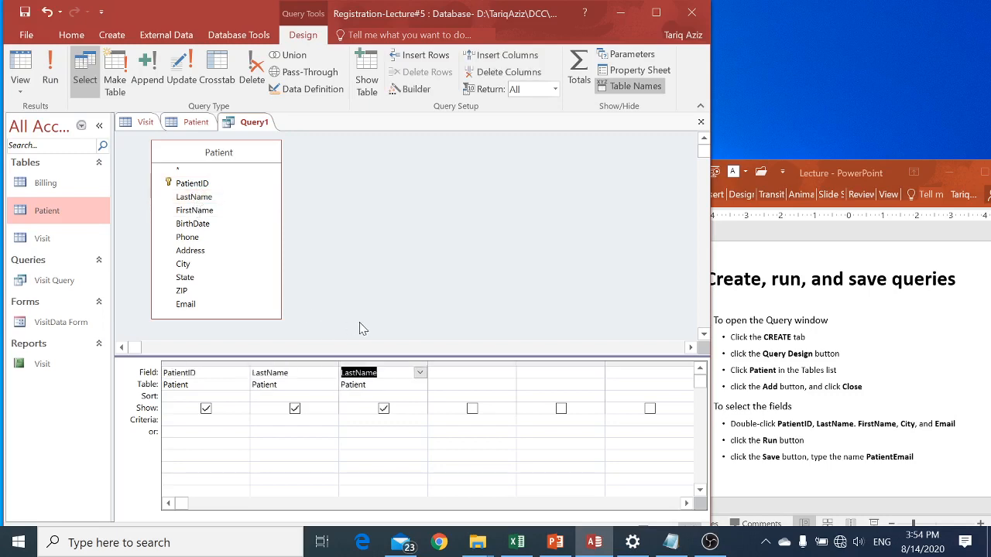
left_click(361, 367)
key("Delete")
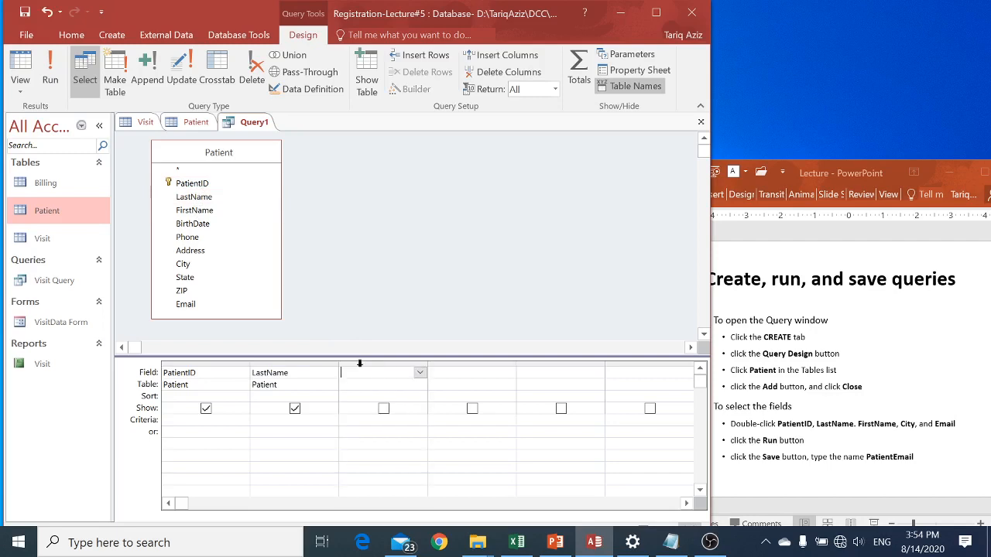
double_click(197, 211)
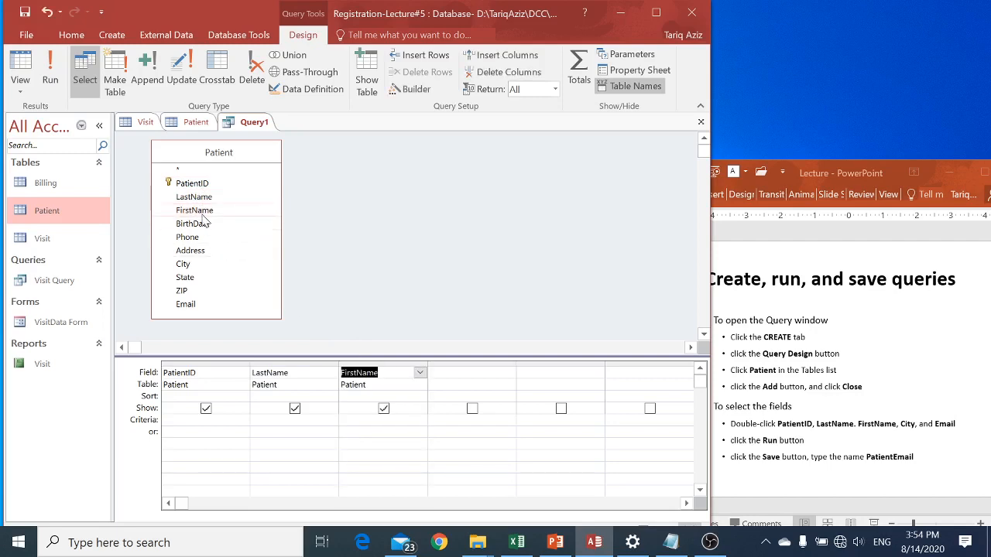
double_click(193, 265)
left_click(185, 265)
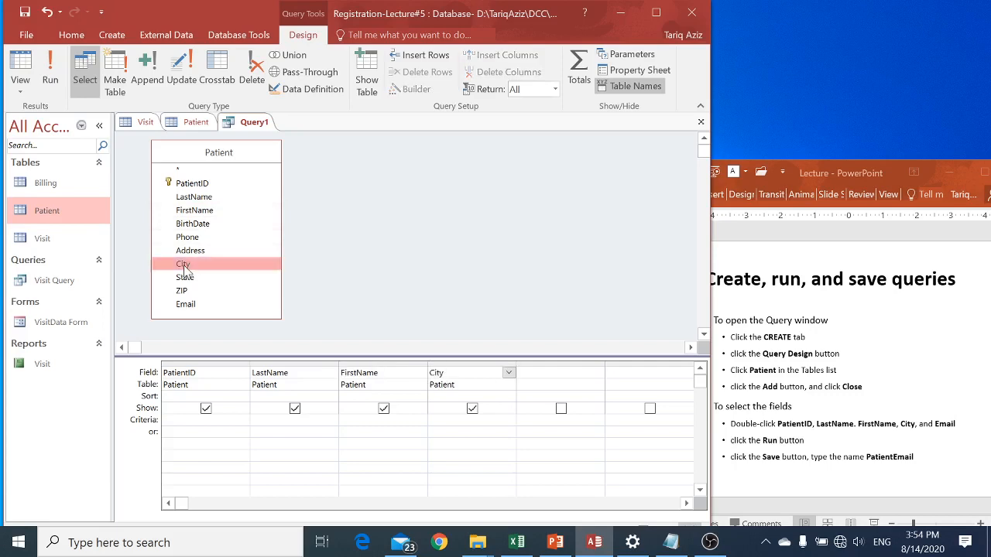
double_click(186, 305)
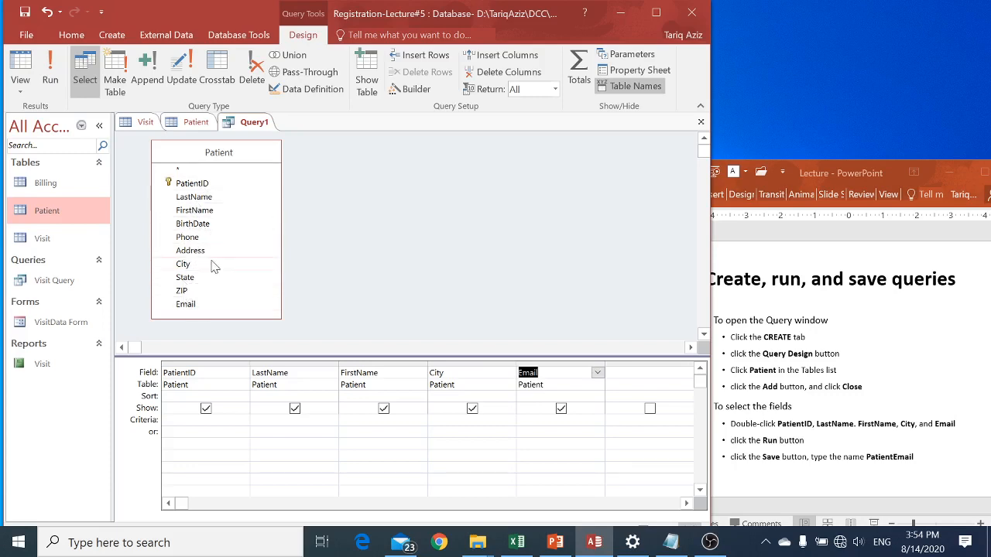
Run the query and fit all datasheet columns to their contents.
left_click(52, 75)
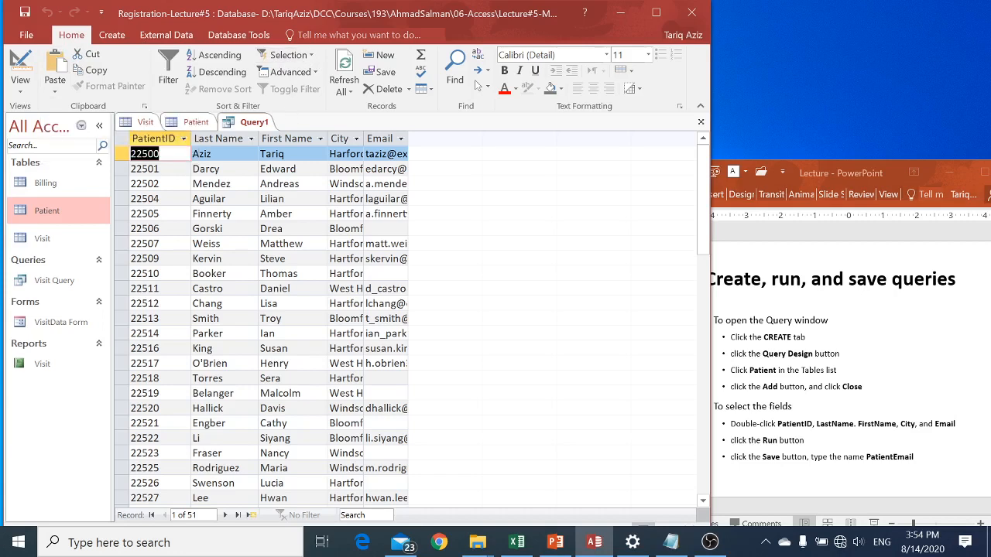
left_click(122, 138)
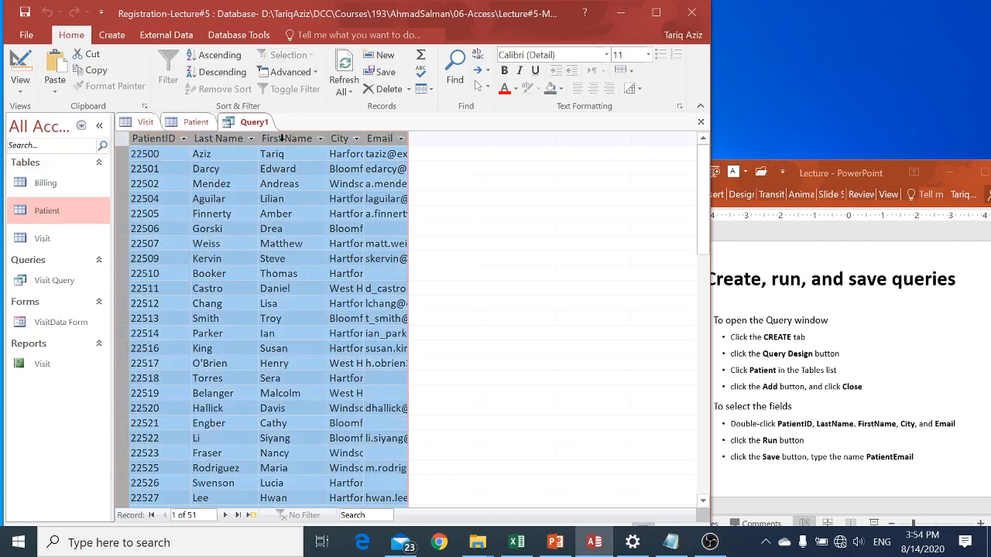
left_click(401, 139)
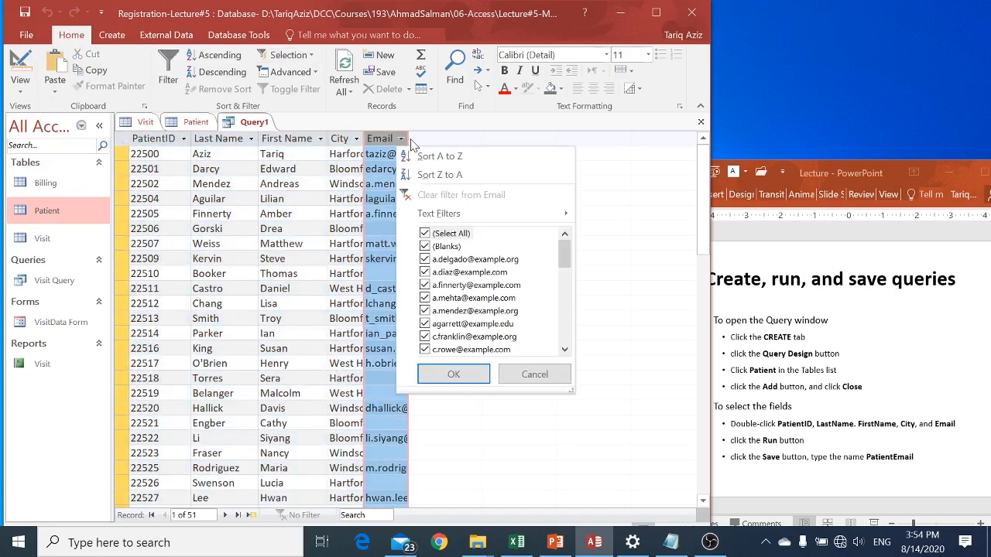
left_click(122, 138)
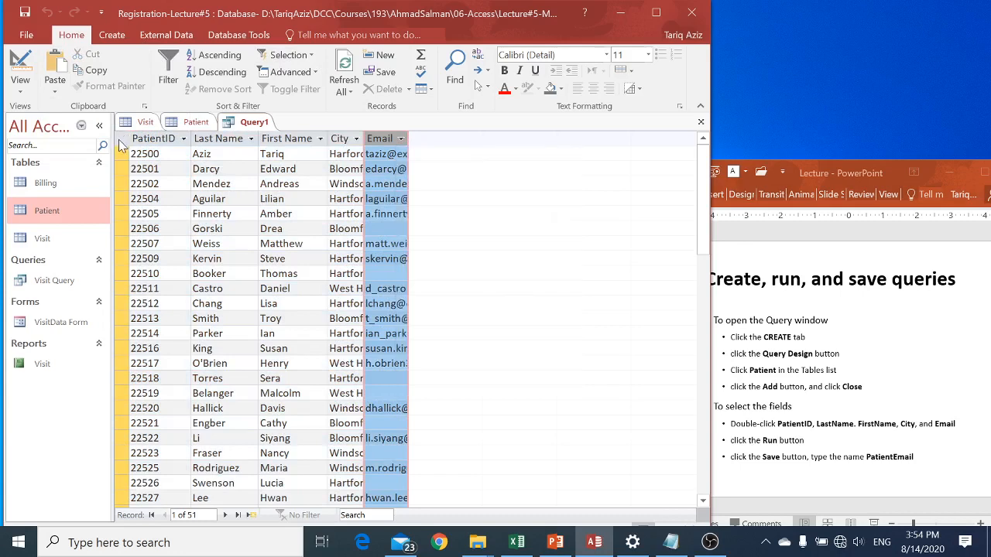
left_click(122, 138)
double_click(190, 139)
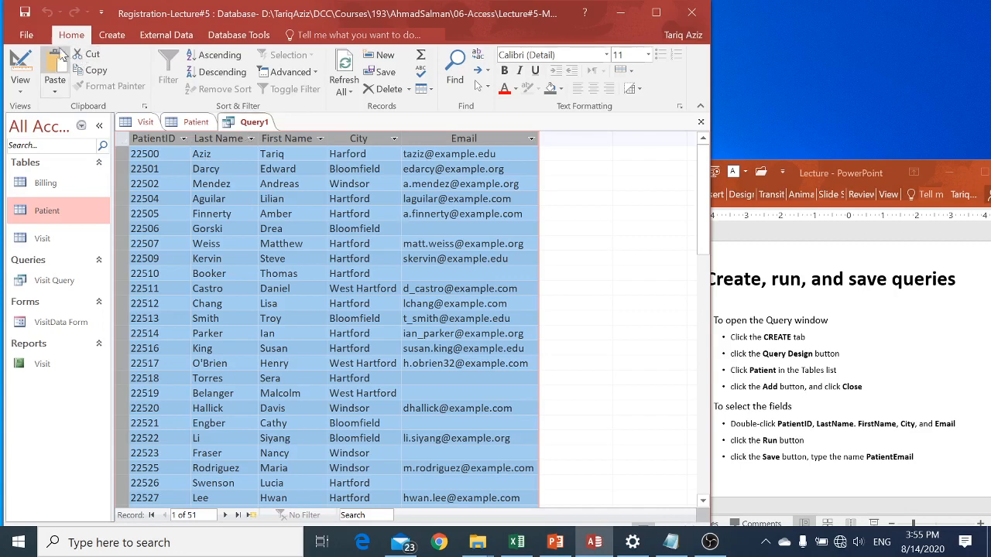
Save the query as PatientEmail.
left_click(25, 13)
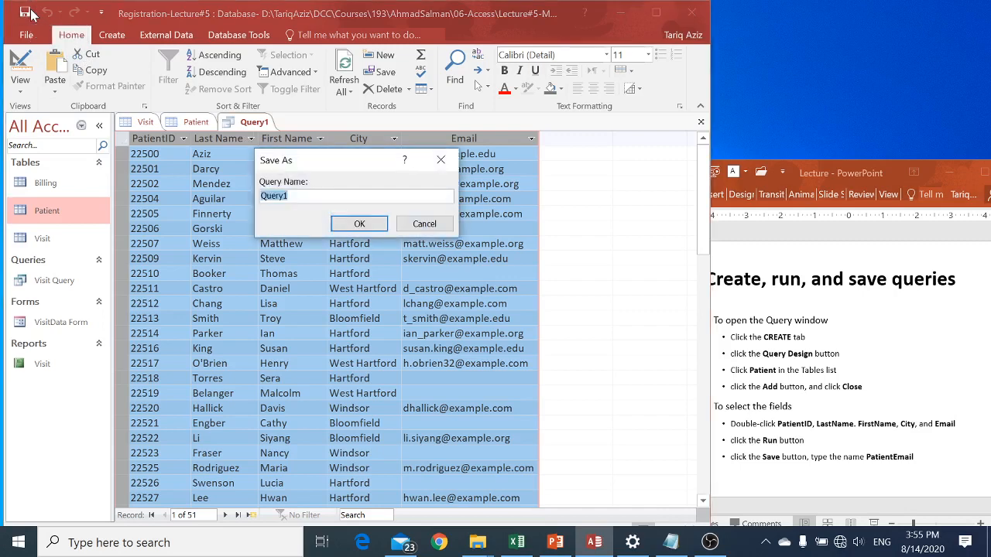
type("PatientEmail")
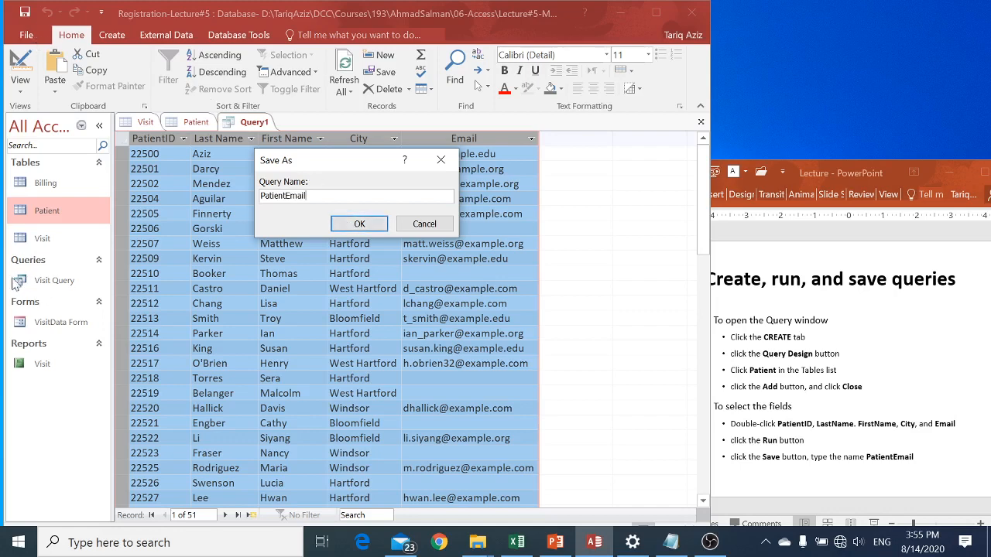
left_click(359, 224)
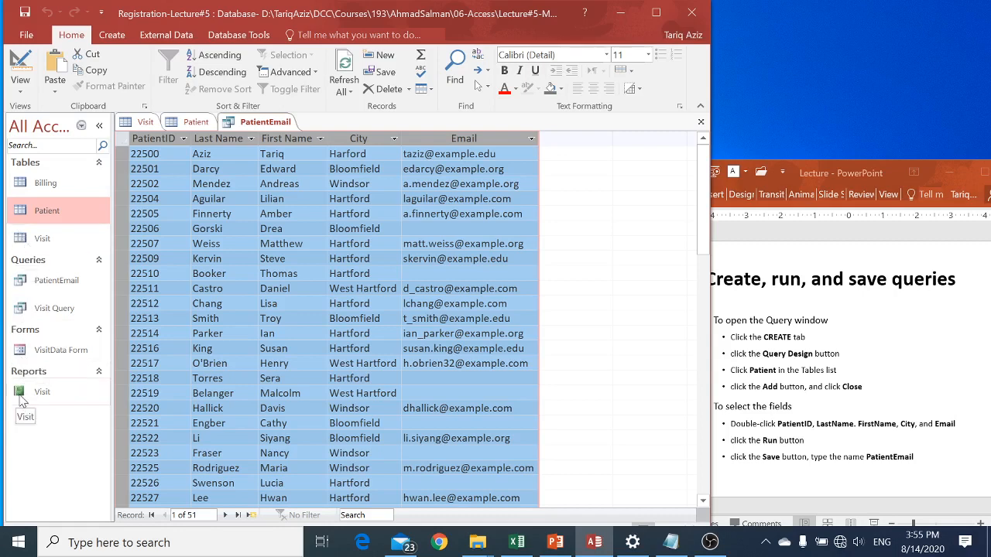
Switch to PowerPoint, advance to the "Update data using a query datasheet" slide, and return to the PatientEmail query in Access.
left_click(762, 416)
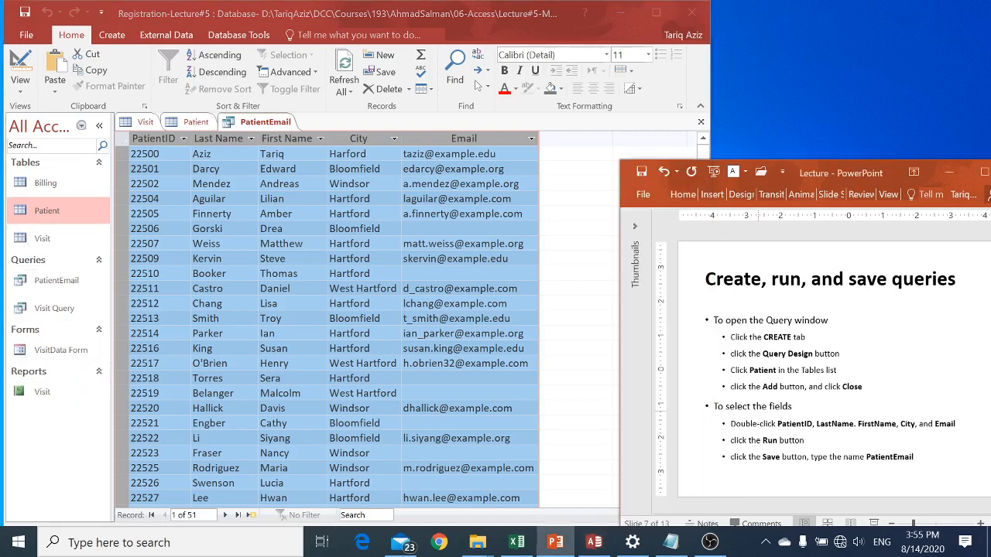
key("Page_Down")
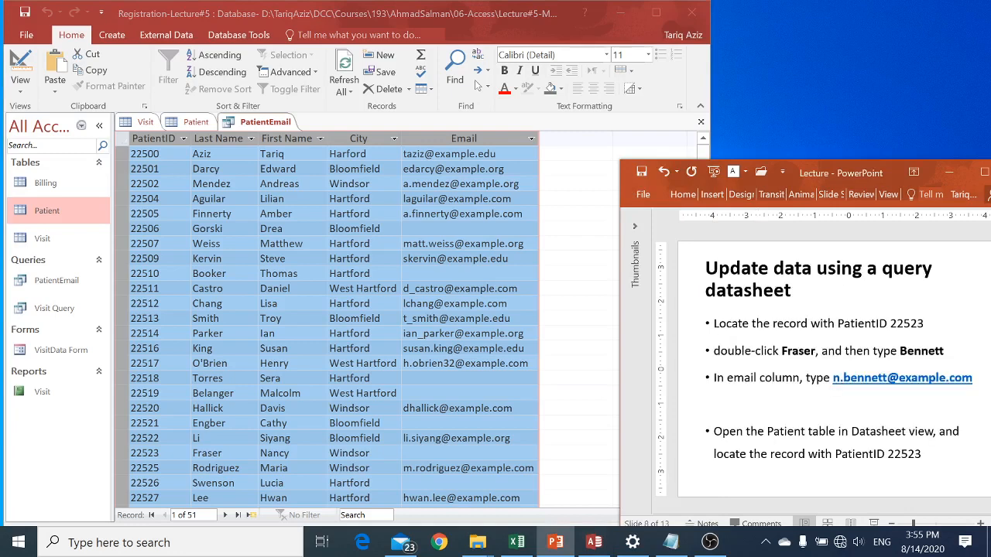
left_click(233, 260)
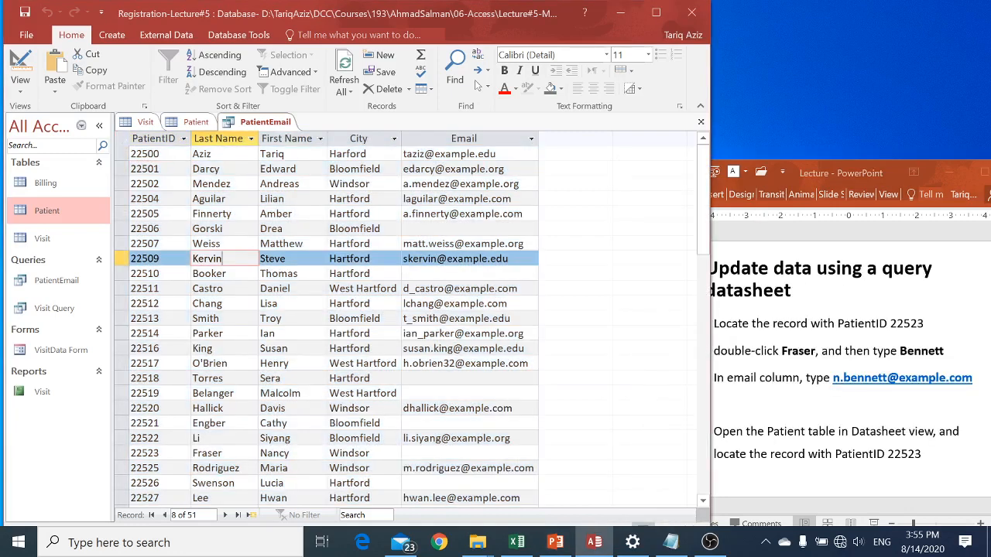
left_click(190, 124)
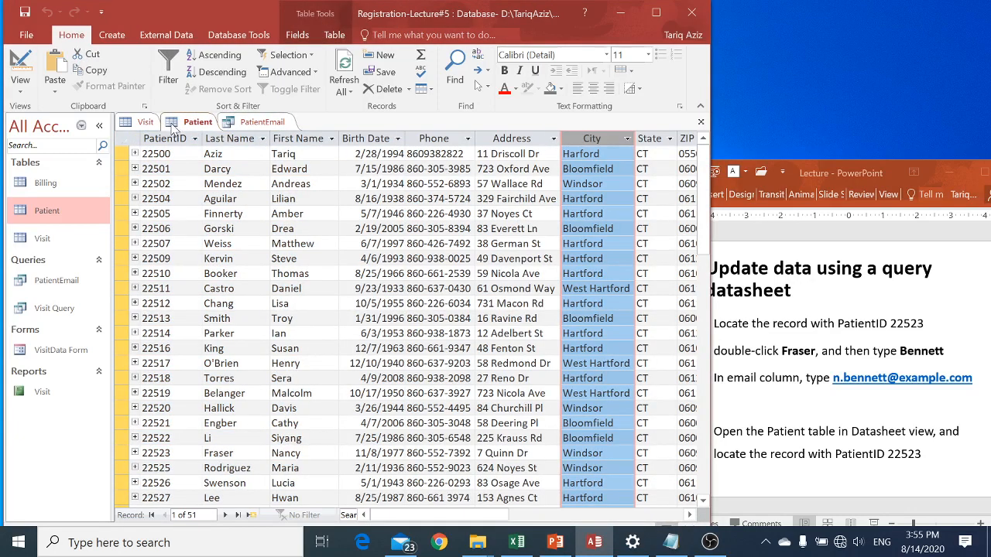
left_click(146, 124)
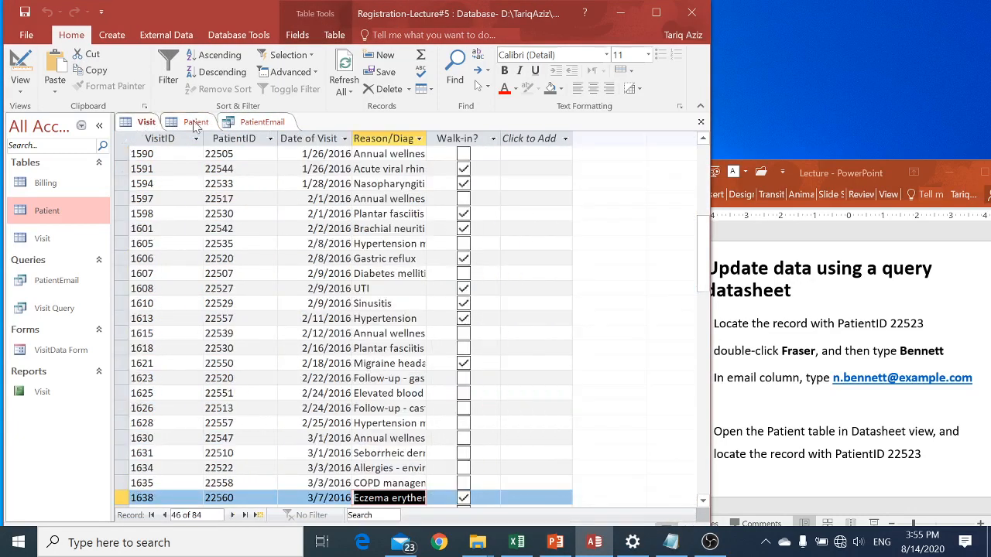
left_click(263, 124)
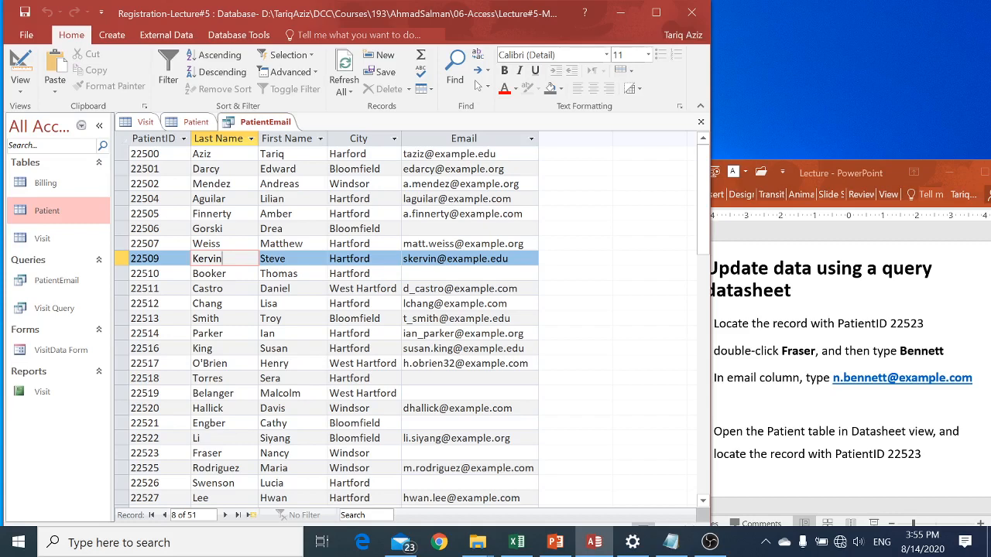
Use Find in the PatientEmail datasheet to locate the record with the PatientID given on the slide.
key("ctrl+f")
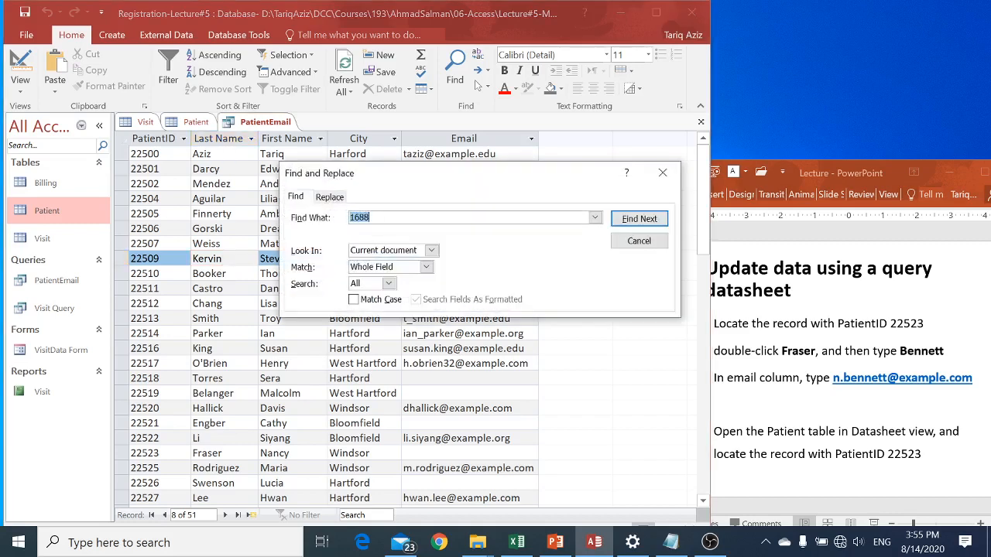
type("22523")
left_click(639, 221)
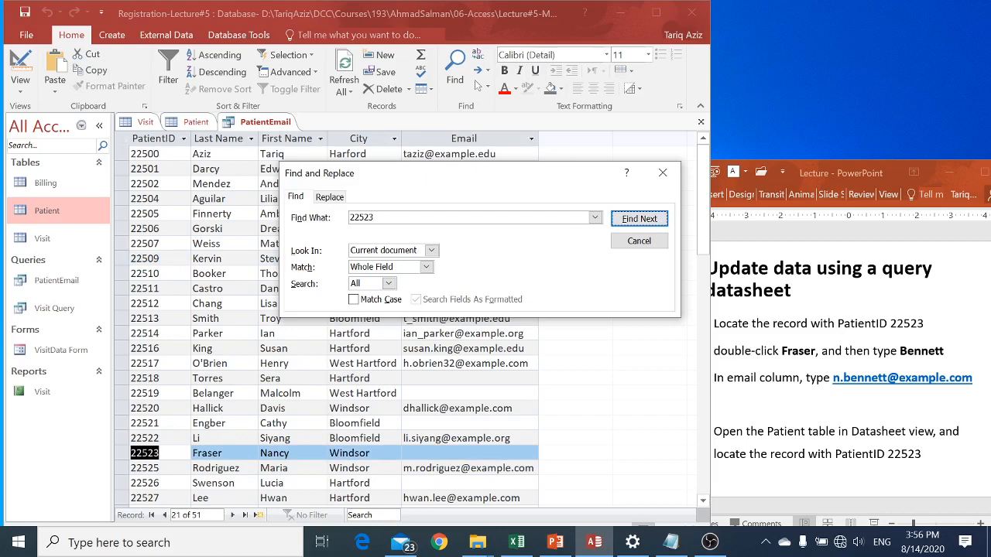
Replace the last name in the found patient record with the new last name given on the slide.
left_click(223, 454)
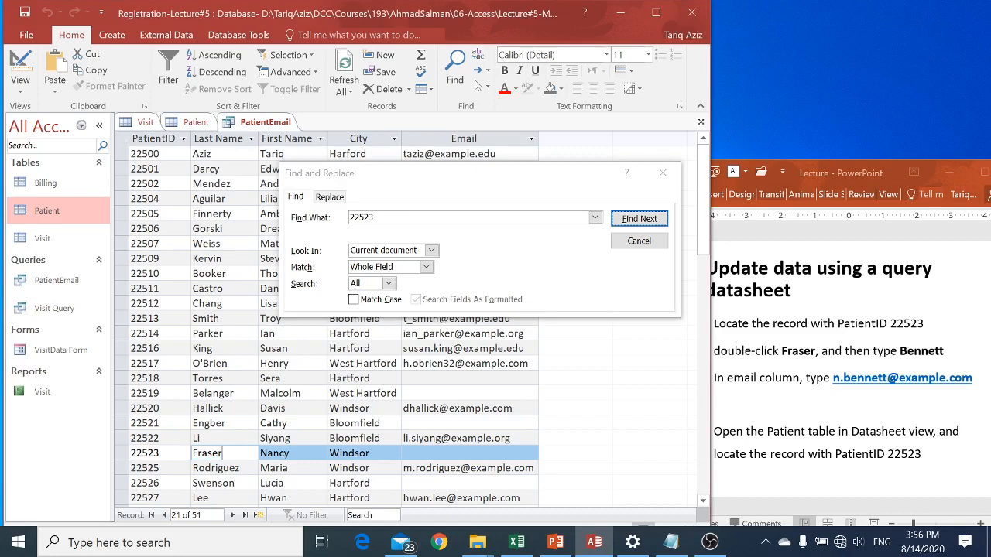
double_click(208, 454)
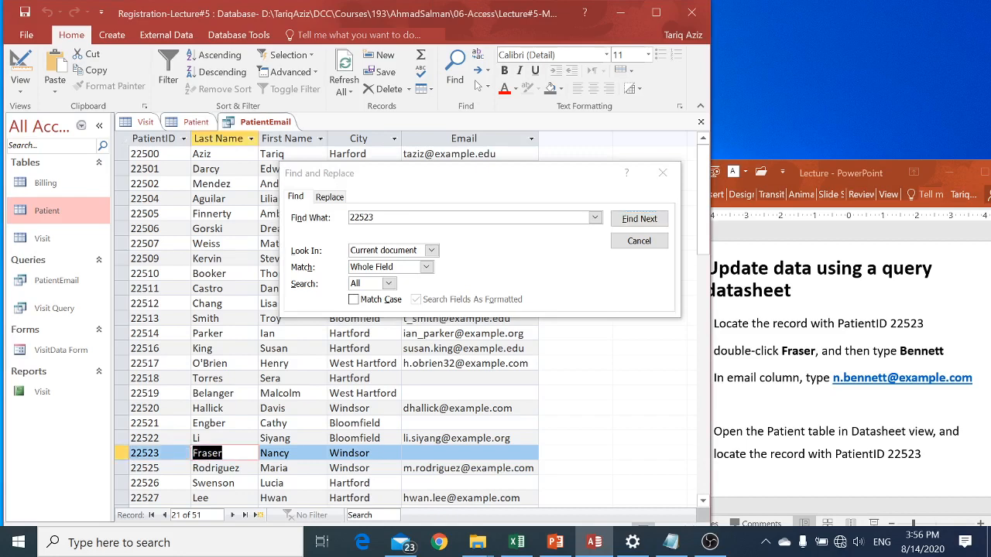
type("Be")
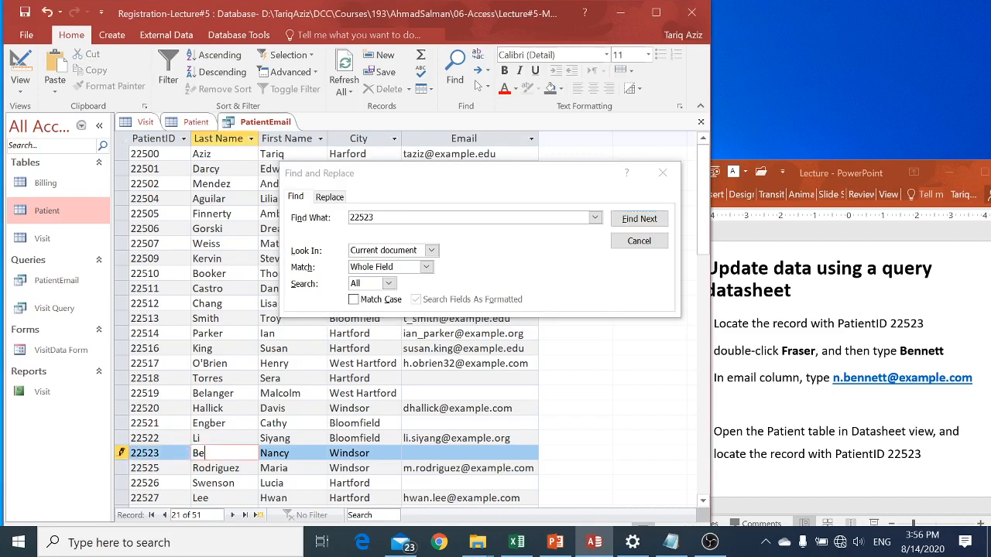
type("nnett")
Fill in the Email field of the same patient record with the e-mail address given on the slide.
key("Tab")
key("Tab")
key("Tab")
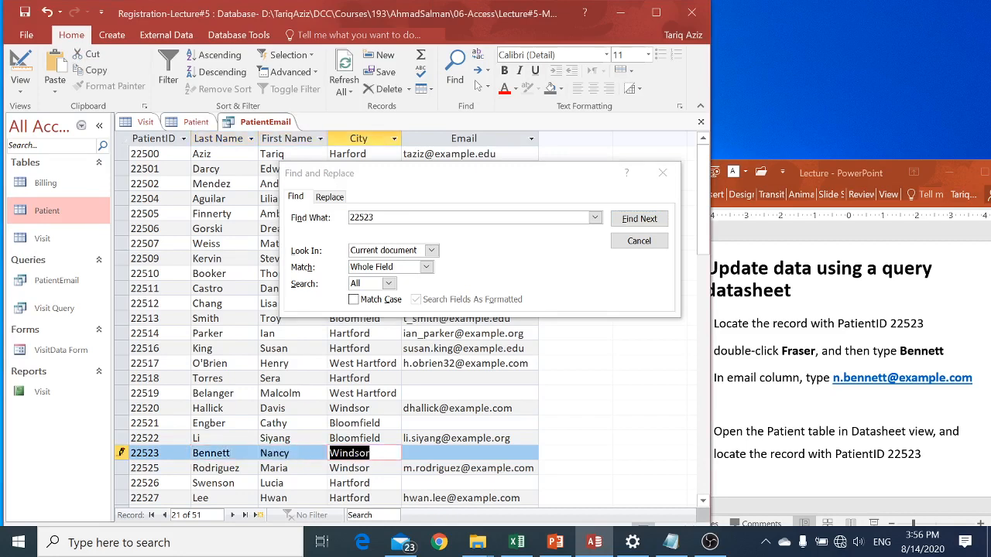
type("n.bette")
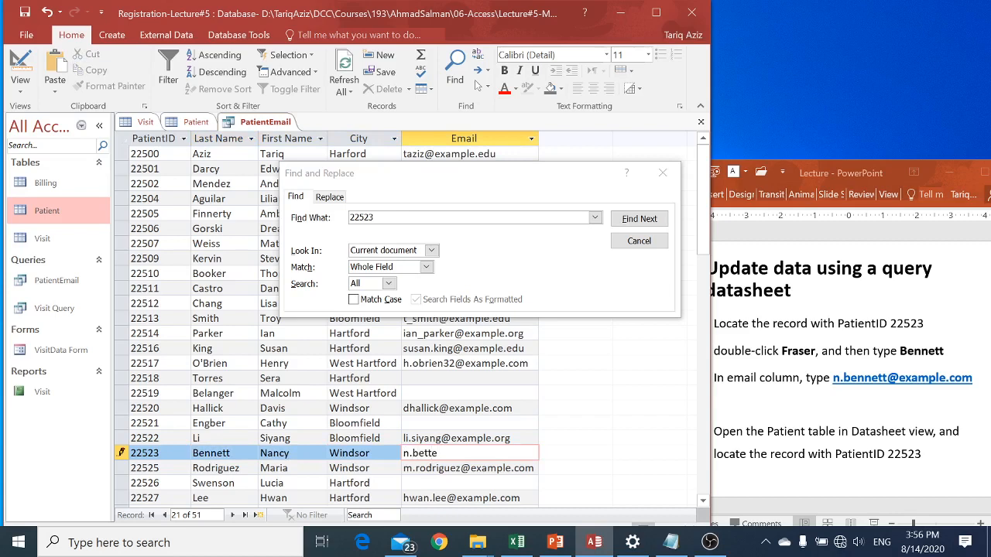
key("BackSpace")
key("BackSpace")
key("BackSpace")
type("nnett@example.com")
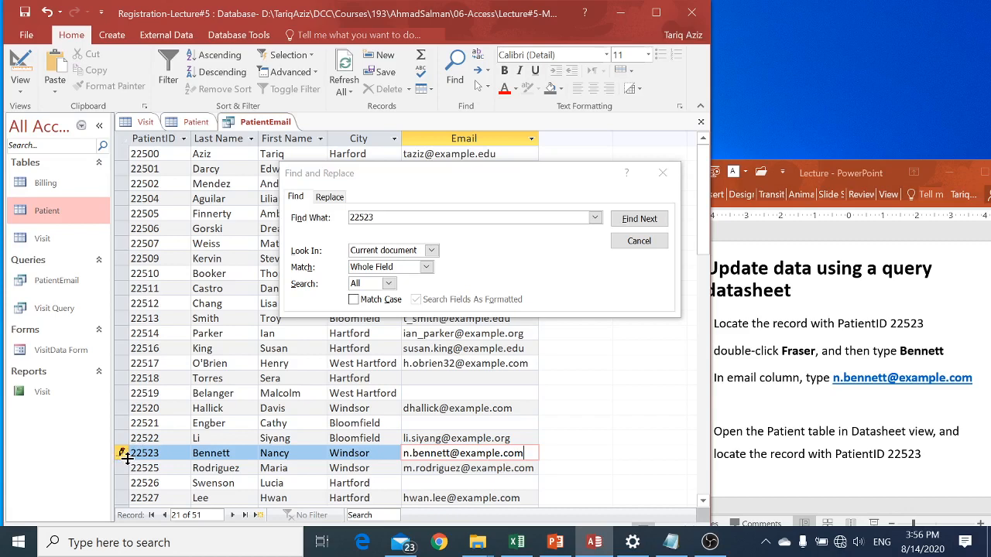
Commit the edited patient record, dismiss Find and Replace, and close the PatientEmail query.
key("Down")
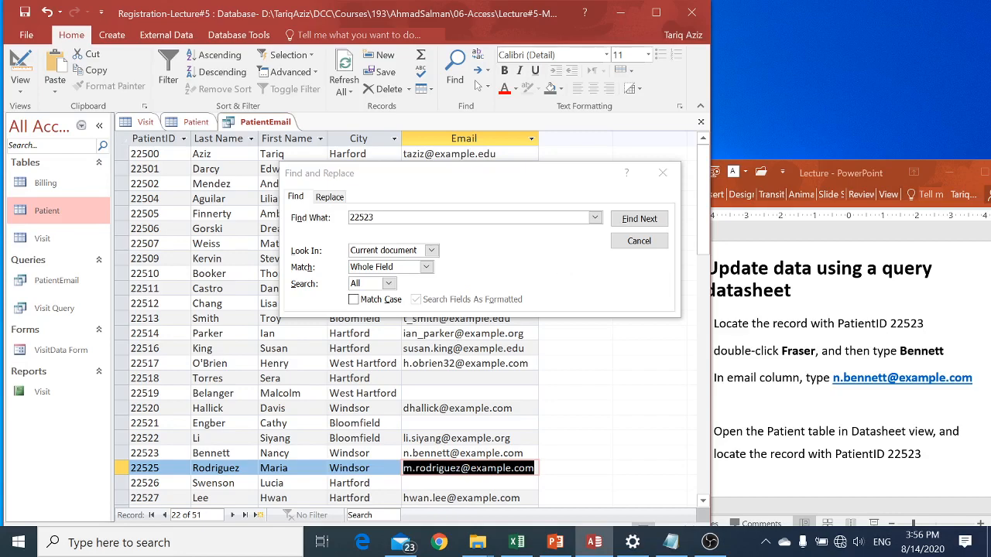
left_click_drag(705, 186, 707, 221)
left_click(663, 172)
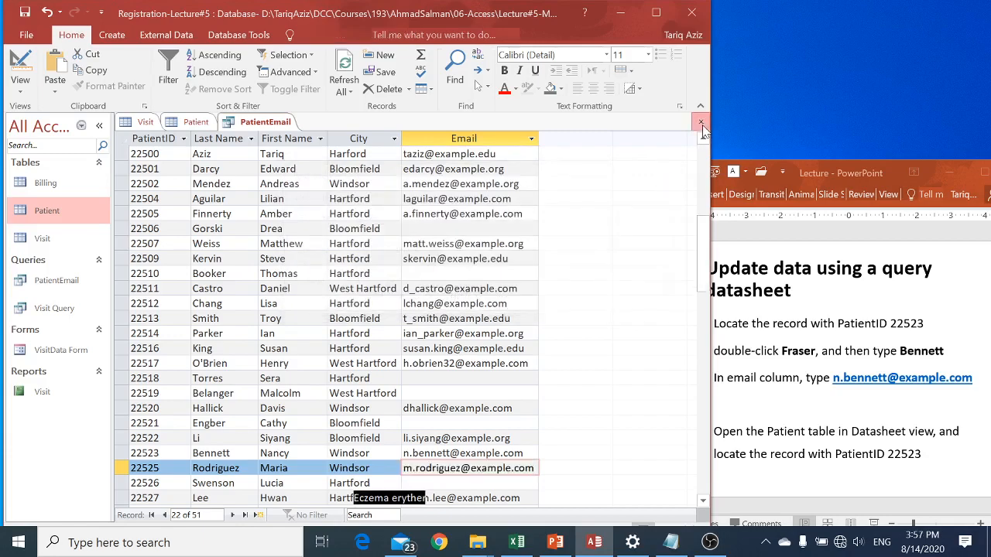
left_click(701, 122)
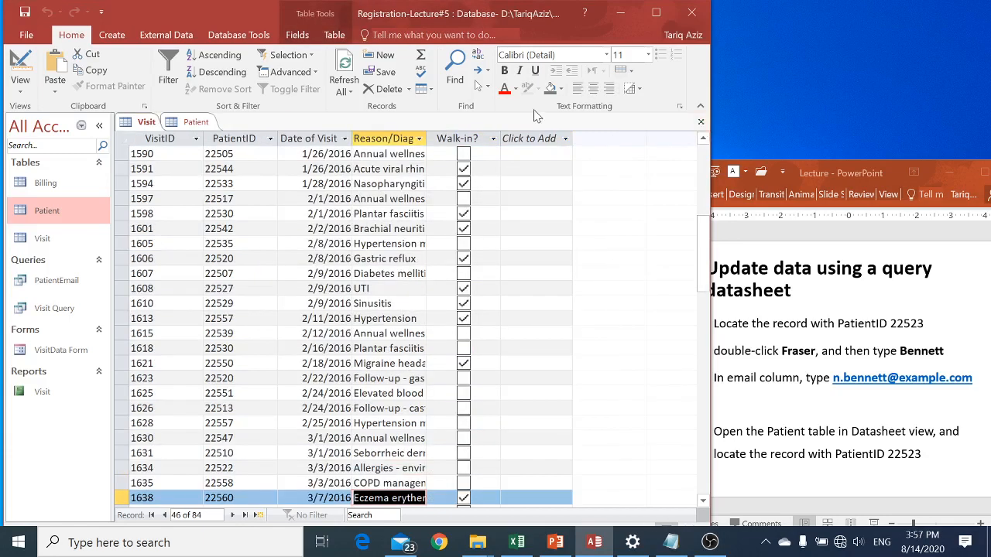
Switch to the Patient table and find the record with the PatientID given on the slide.
left_click(195, 124)
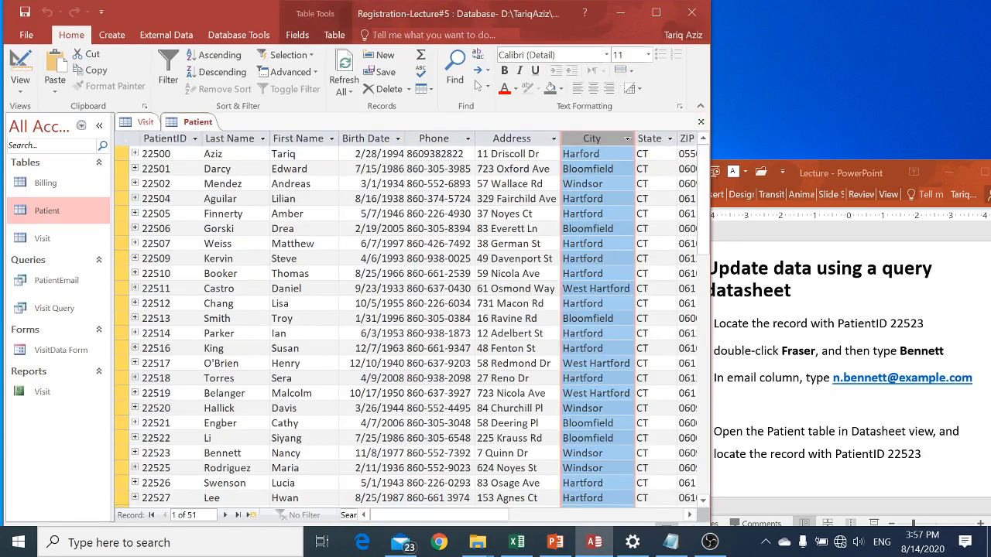
key("ctrl+f")
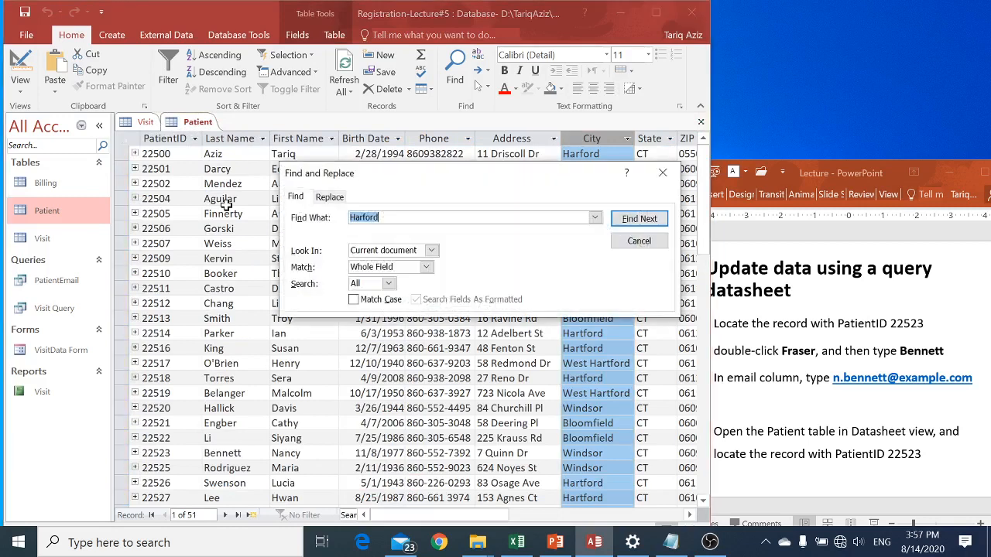
type("22523")
left_click(638, 221)
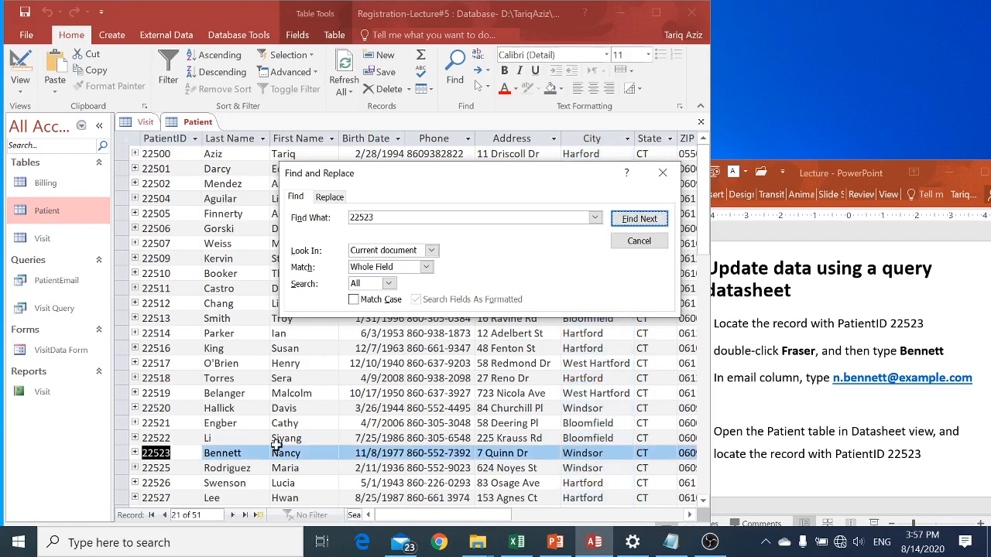
Examine the found patient record in the Patient table, from its Last Name field across to its Email field.
left_click(248, 453)
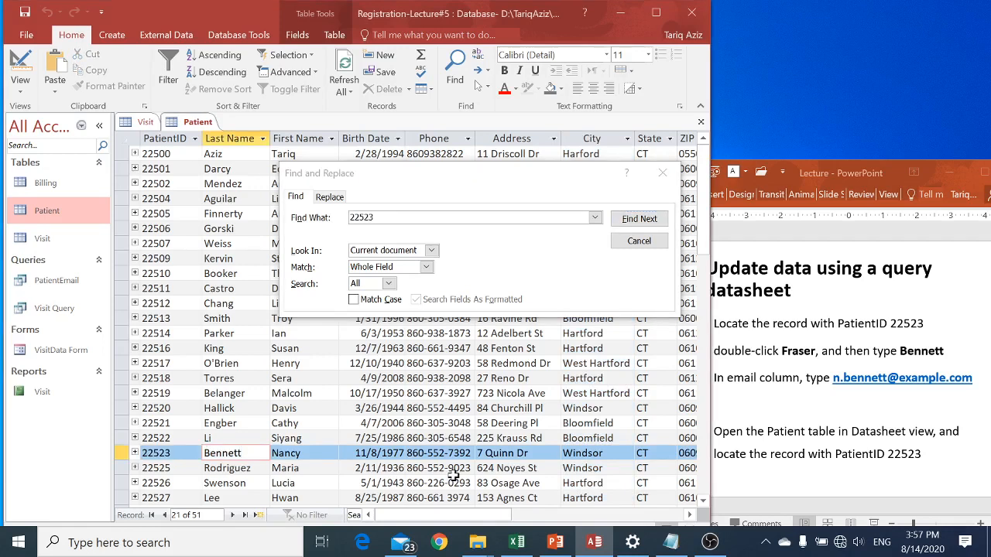
key("Tab")
key("Tab")
key("Tab")
key("Tab")
key("Tab")
key("Tab")
key("Tab")
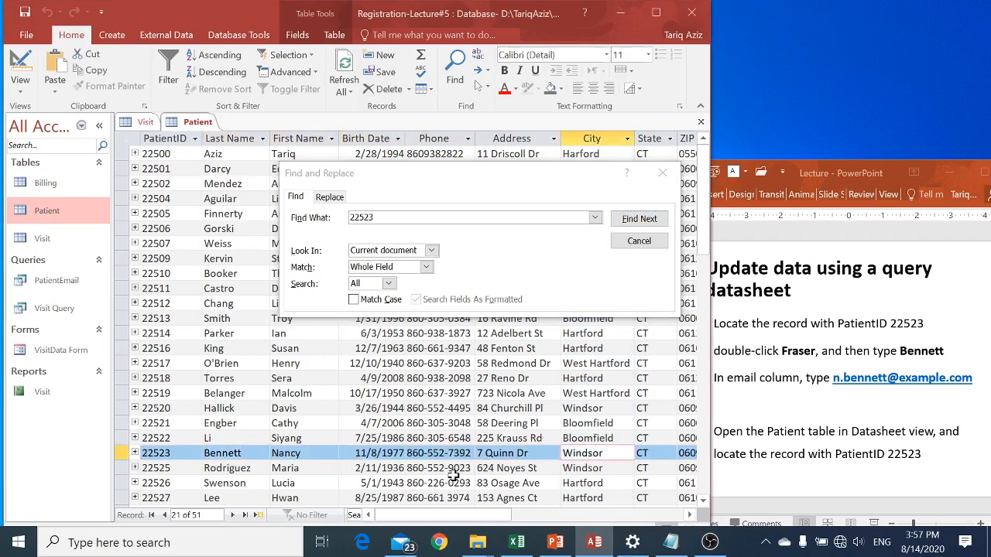
key("Tab")
key("Tab")
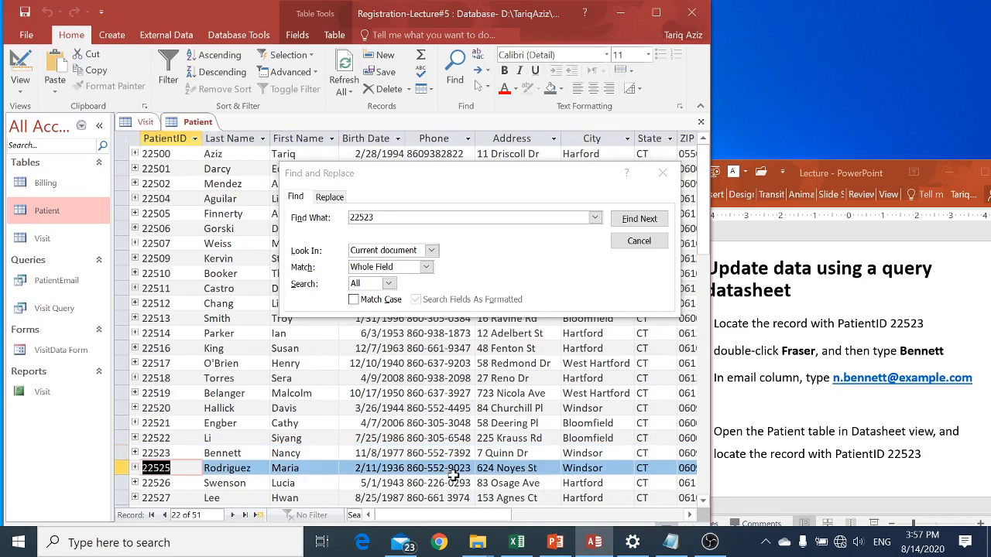
key("shift+Tab")
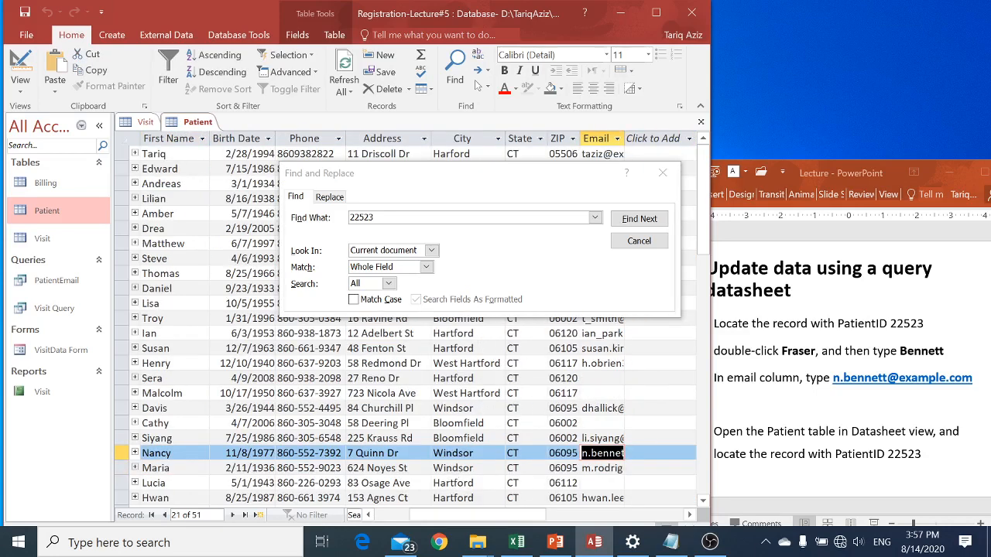
Widen the Email column of the Patient datasheet and close Find and Replace.
double_click(626, 138)
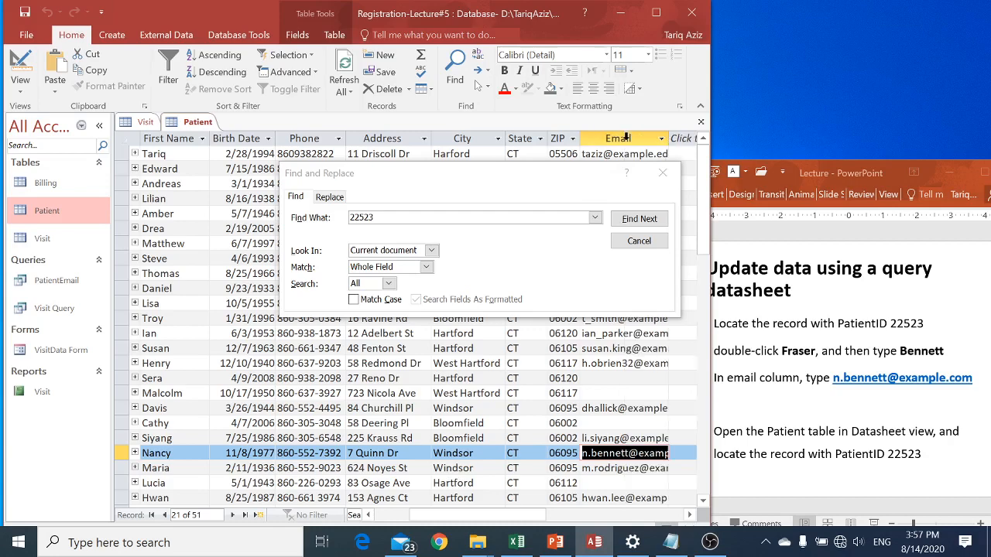
left_click(648, 242)
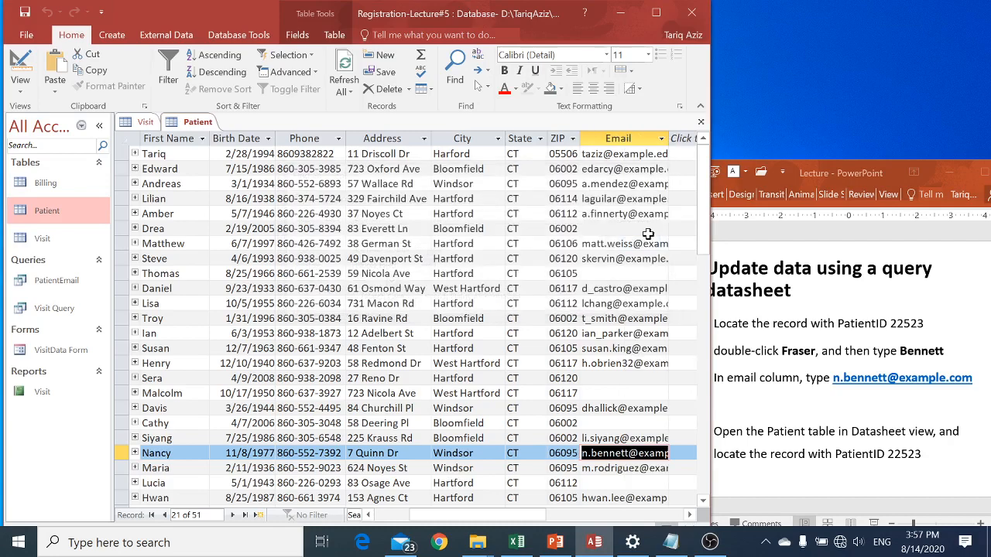
left_click_drag(668, 143, 690, 140)
left_click(691, 140)
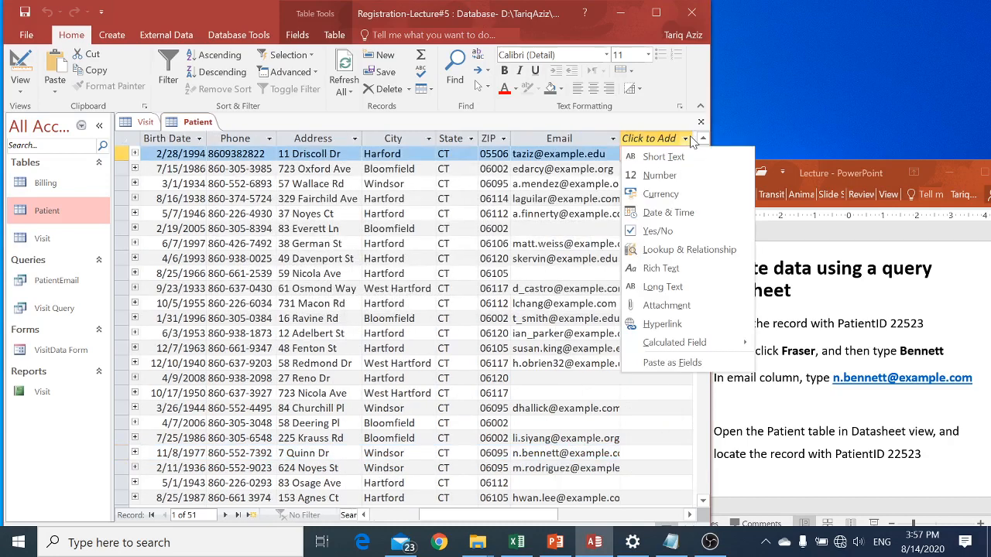
left_click(584, 451)
left_click(584, 454)
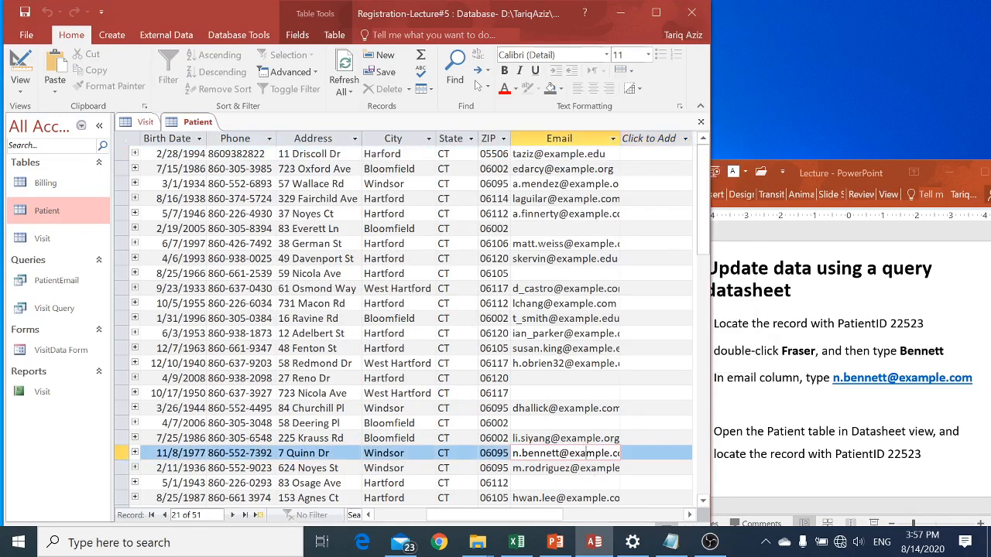
left_click_drag(620, 138, 641, 138)
left_click(641, 138)
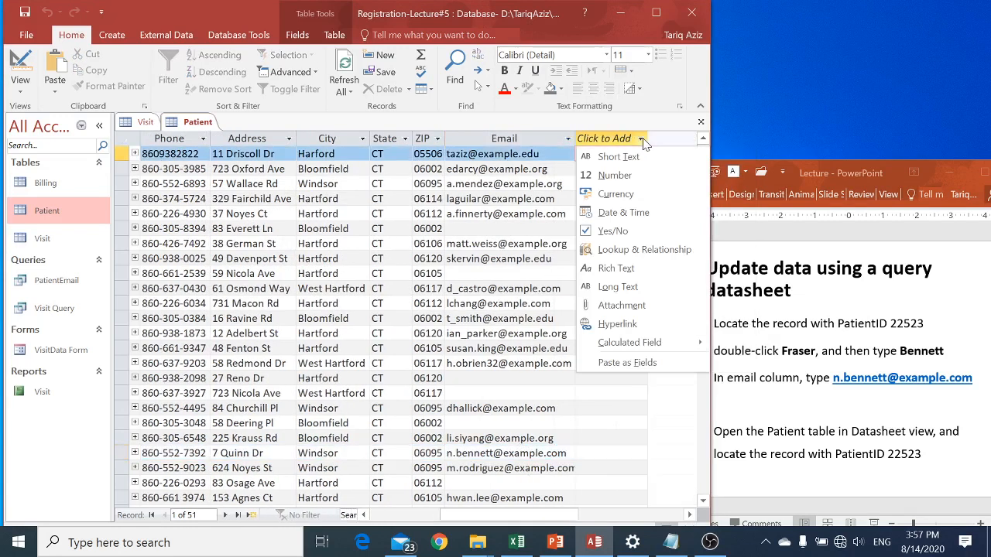
key("Escape")
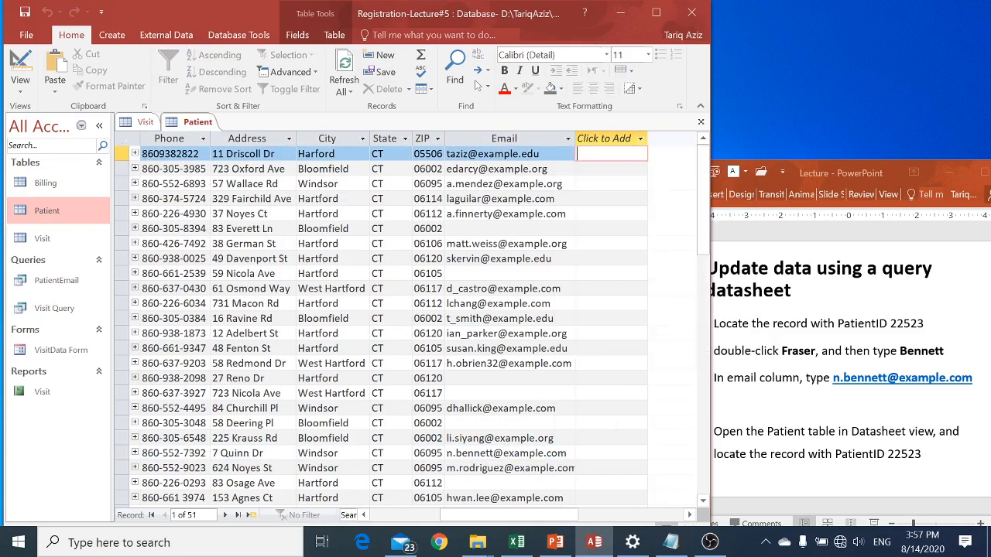
Select the whole Patient datasheet and fit its columns, including Email, to their contents.
left_click(121, 145)
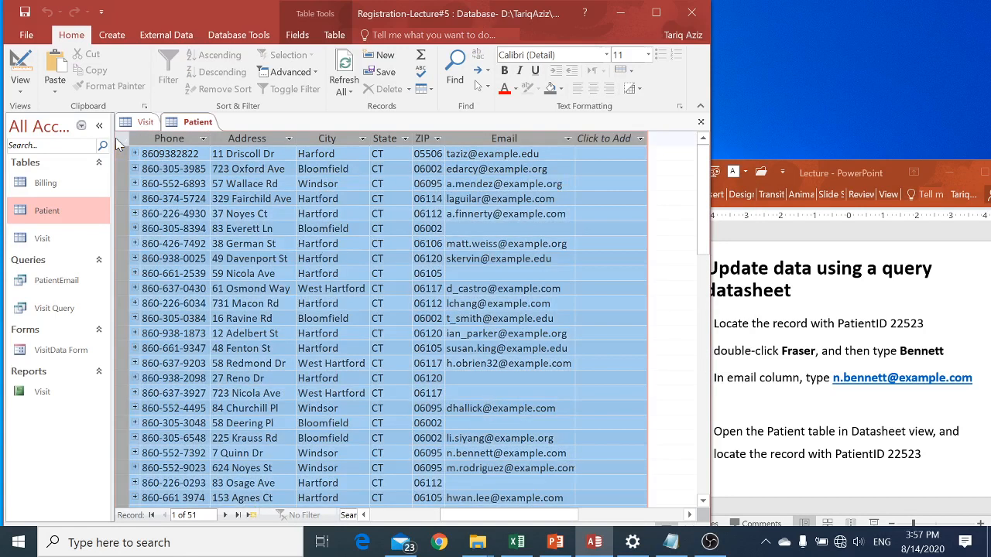
double_click(213, 135)
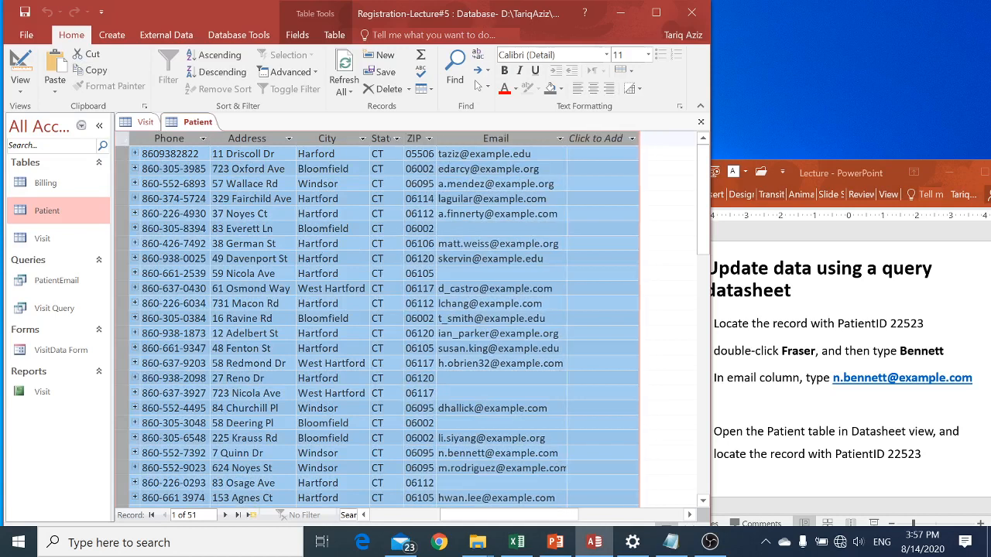
double_click(568, 139)
left_click(582, 140)
key("Escape")
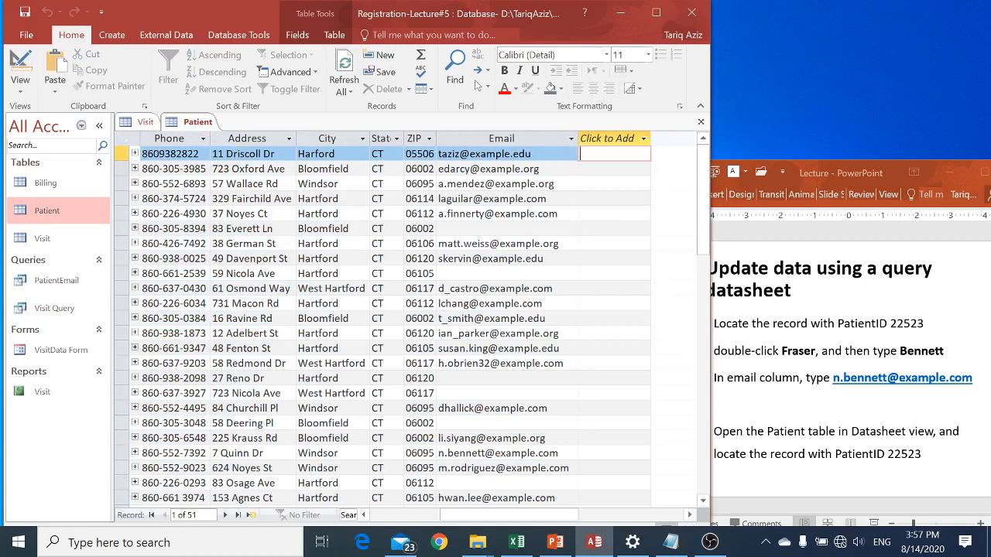
Advance PowerPoint to the "Create a query based on multiple tables" slide, and close the open Access tables, saving the Patient layout changes.
left_click(765, 441)
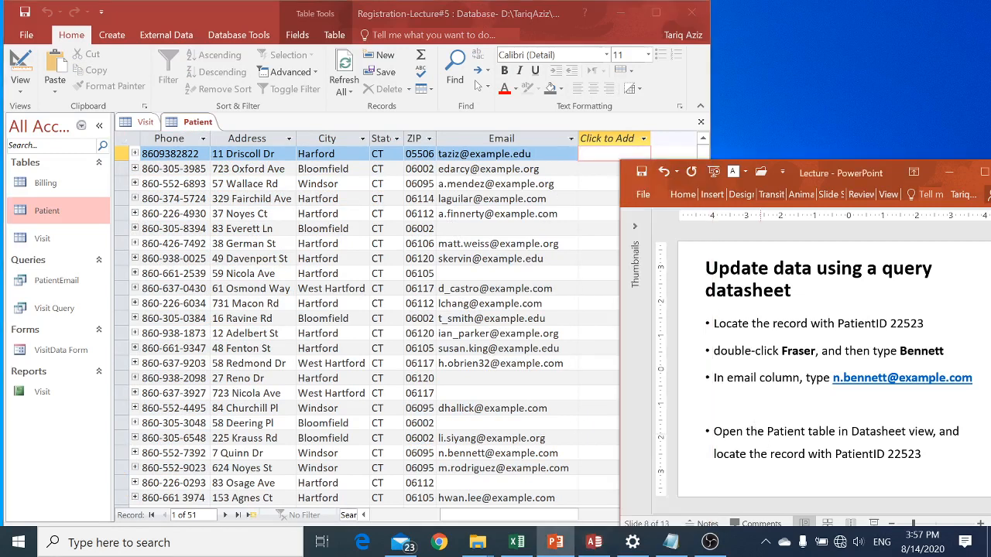
key("Page_Down")
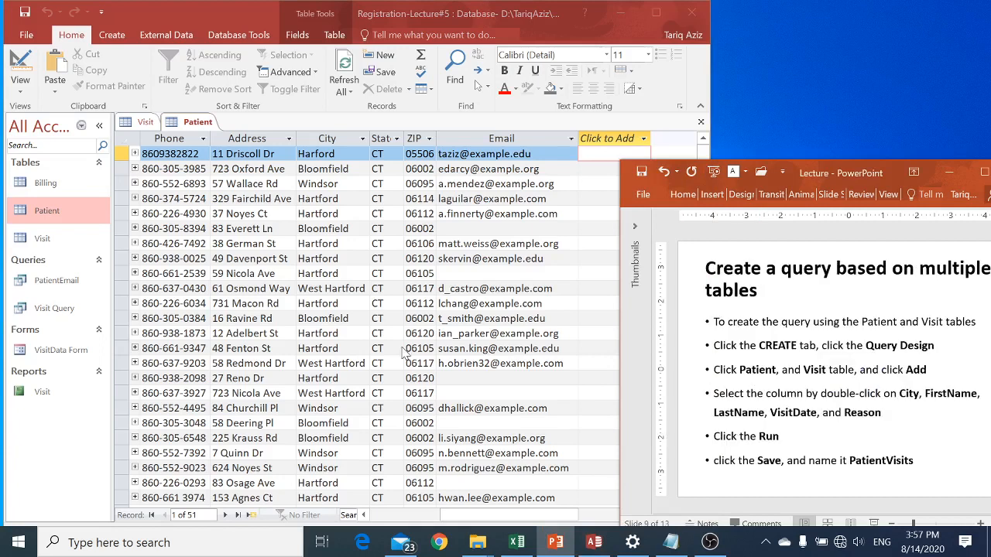
left_click(701, 122)
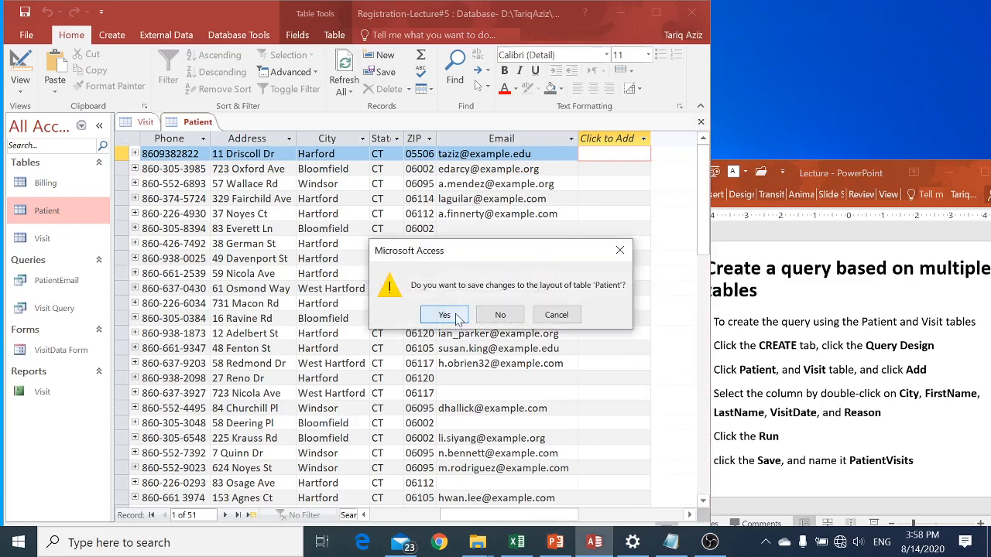
left_click(459, 318)
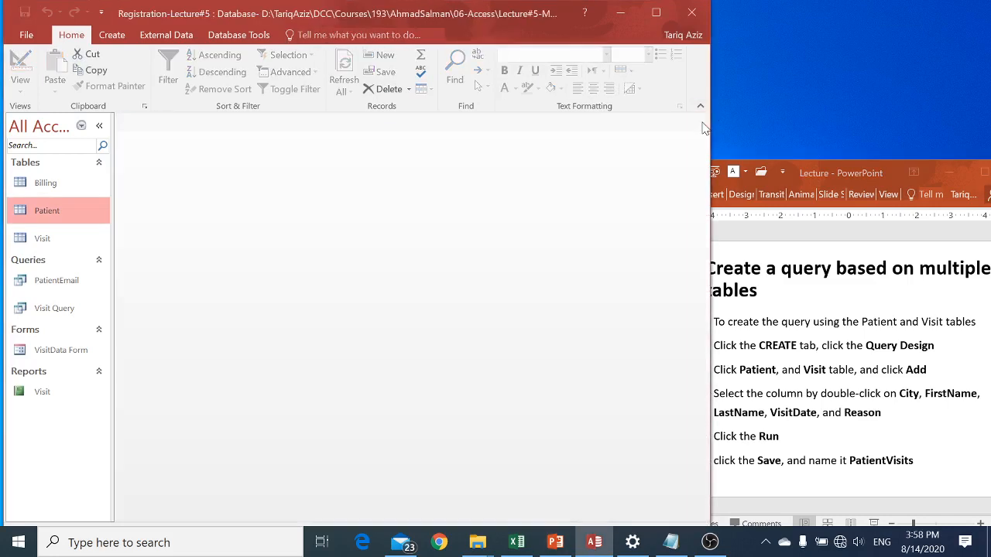
left_click(701, 122)
Create a new query in Design view and add the Patient and Visit tables to it.
left_click(113, 35)
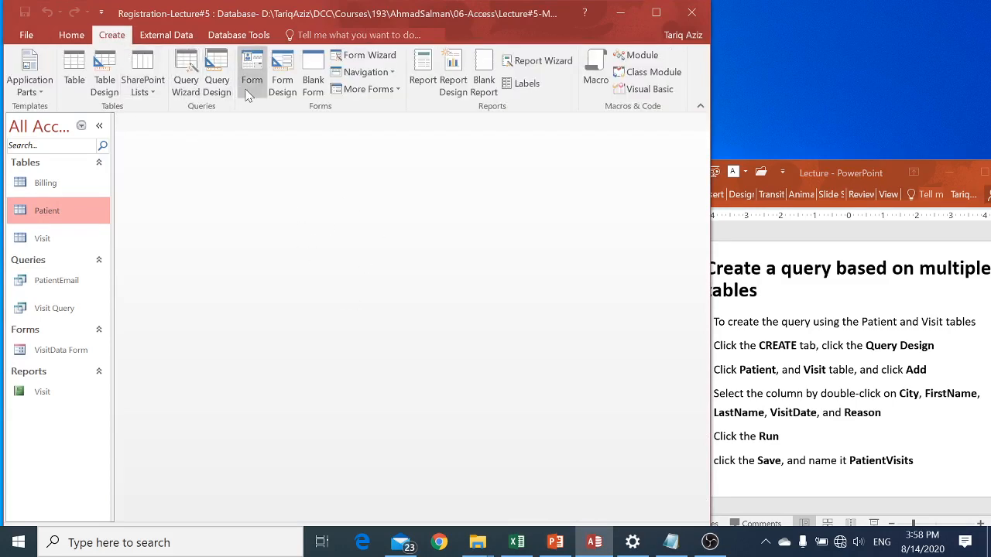
left_click(216, 81)
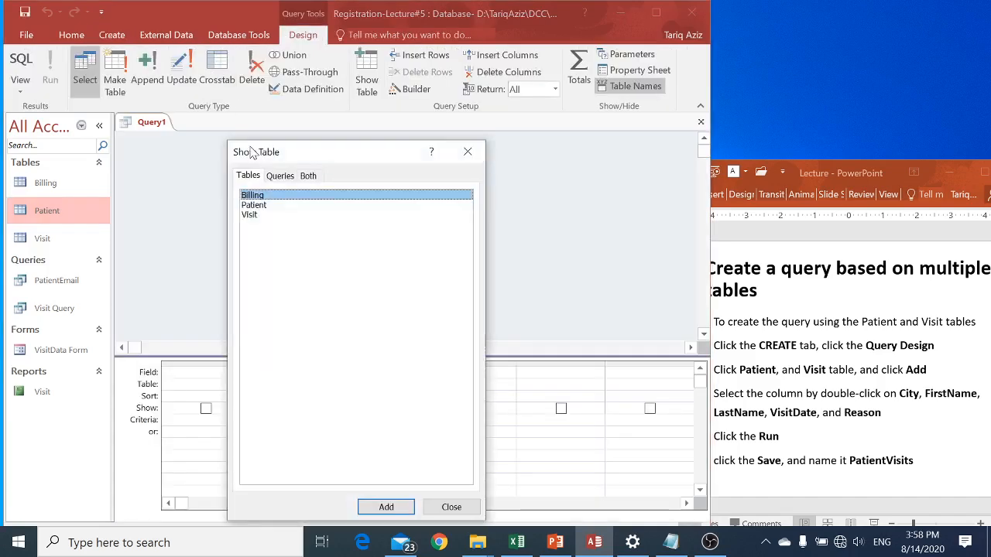
left_click(261, 204)
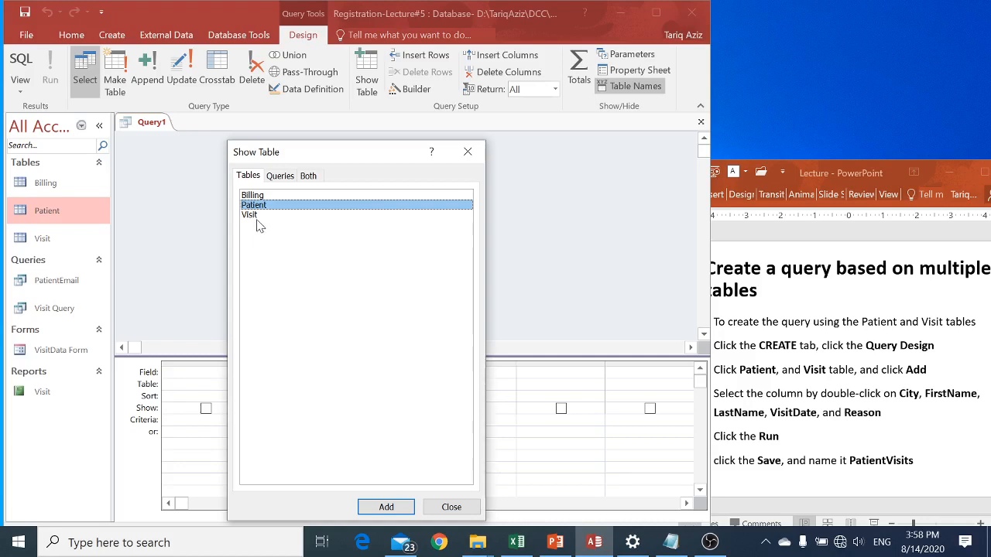
left_click(382, 505)
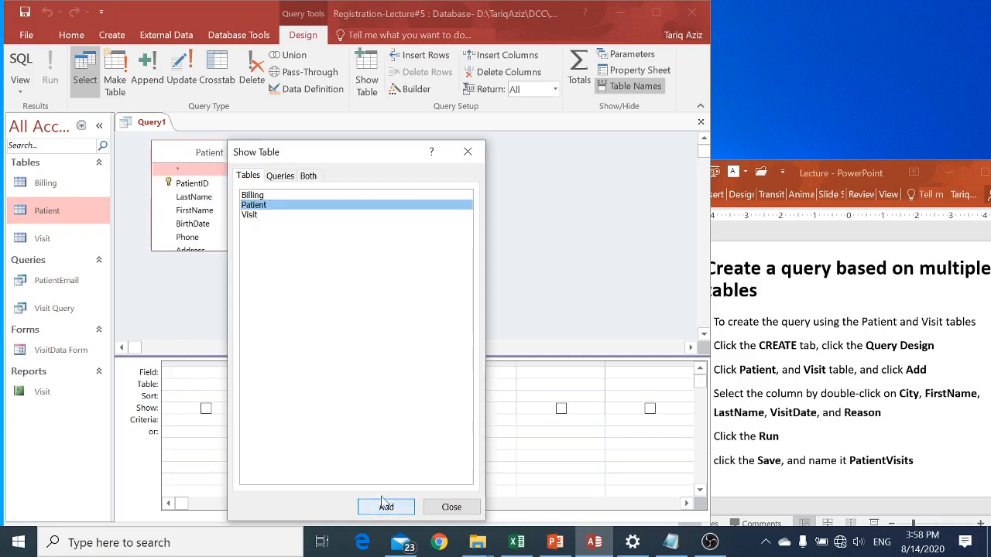
left_click(250, 215)
left_click(387, 512)
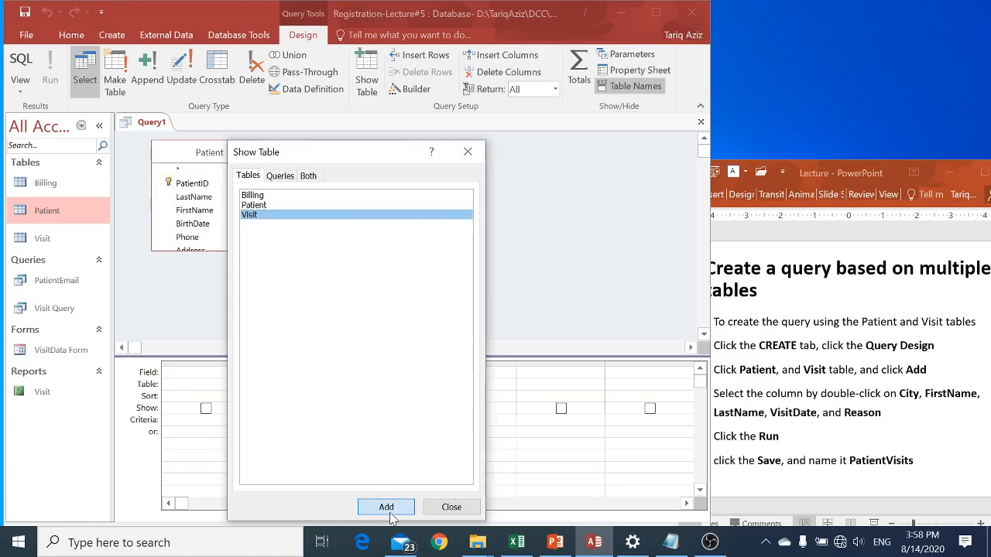
left_click(451, 507)
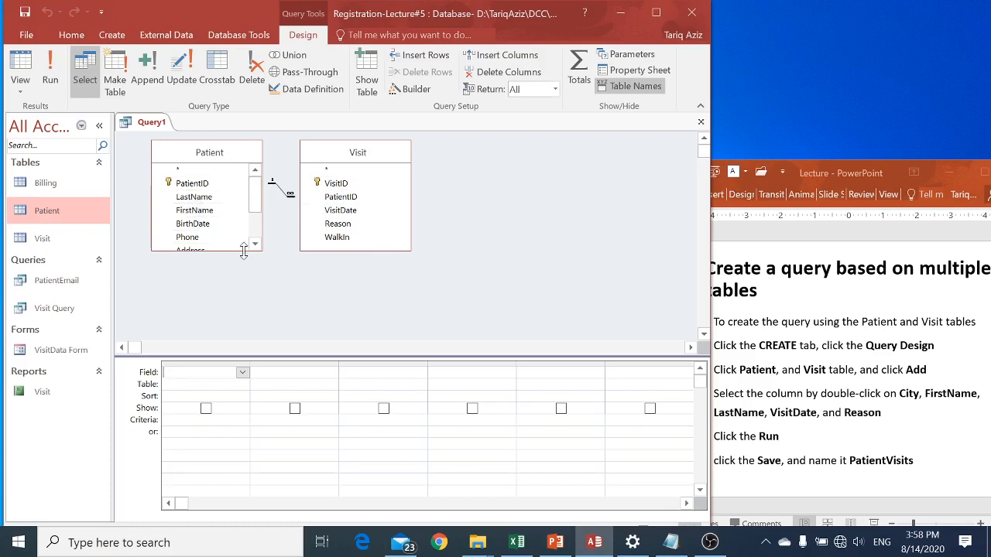
Lengthen the Patient field list to show all fields, and add City, FirstName and LastName to the query design grid.
left_click_drag(244, 251, 244, 321)
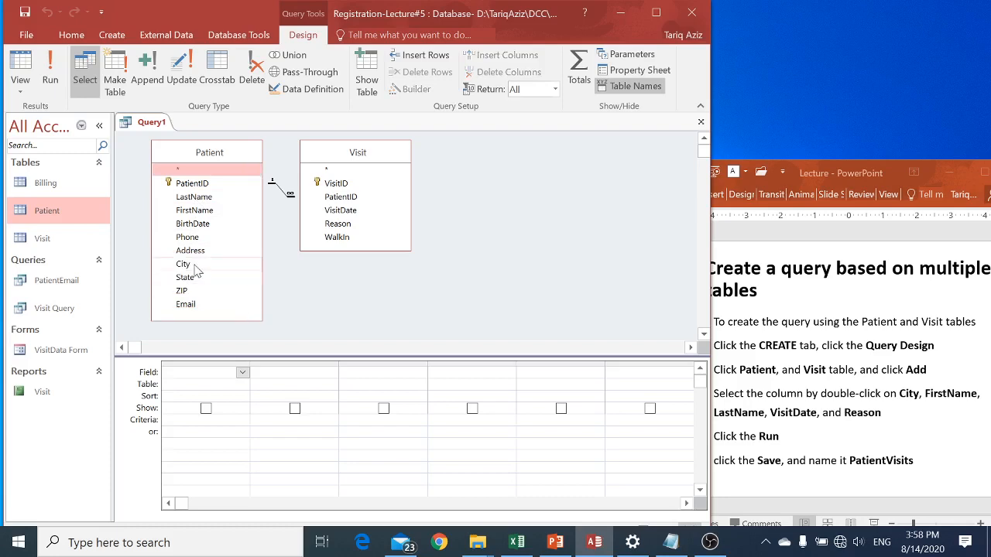
left_click(195, 266)
double_click(195, 265)
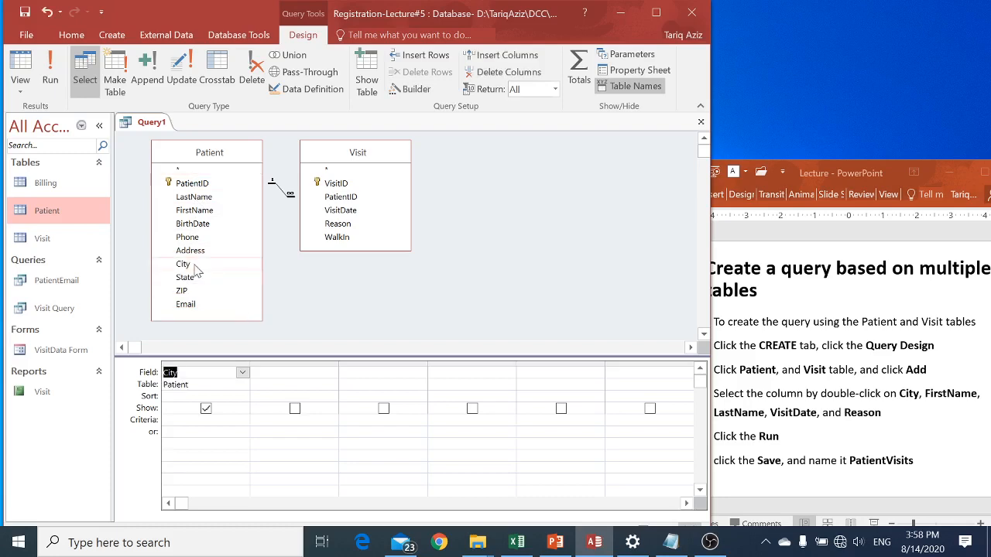
left_click(195, 214)
double_click(195, 214)
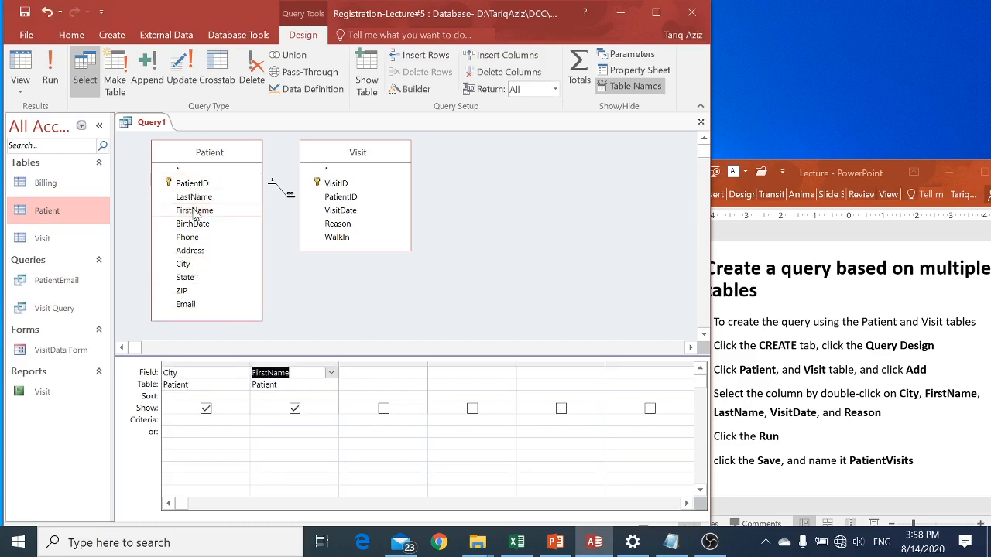
double_click(195, 198)
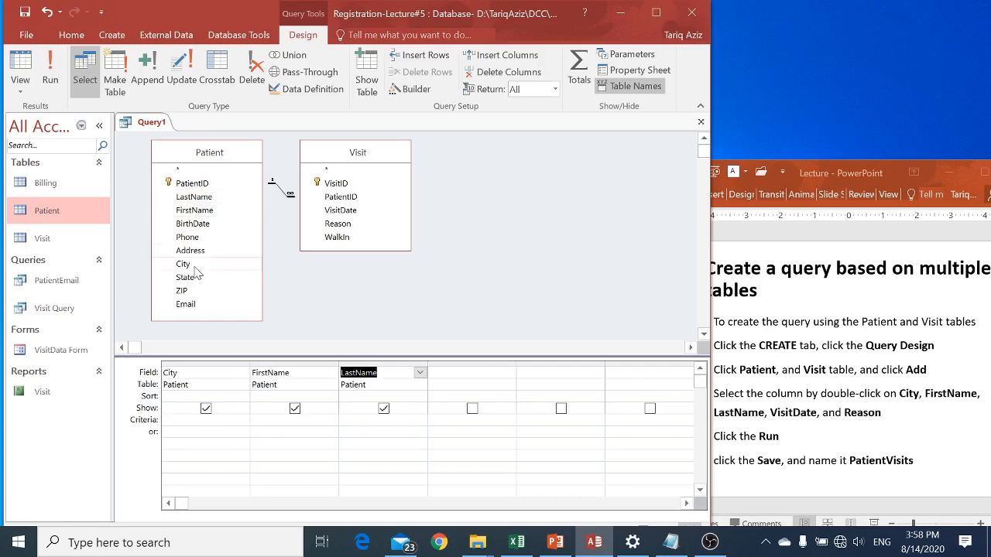
Add VisitDate and Reason from the Visit table to the query design grid, and move the Visit field list farther from the Patient list.
left_click(344, 216)
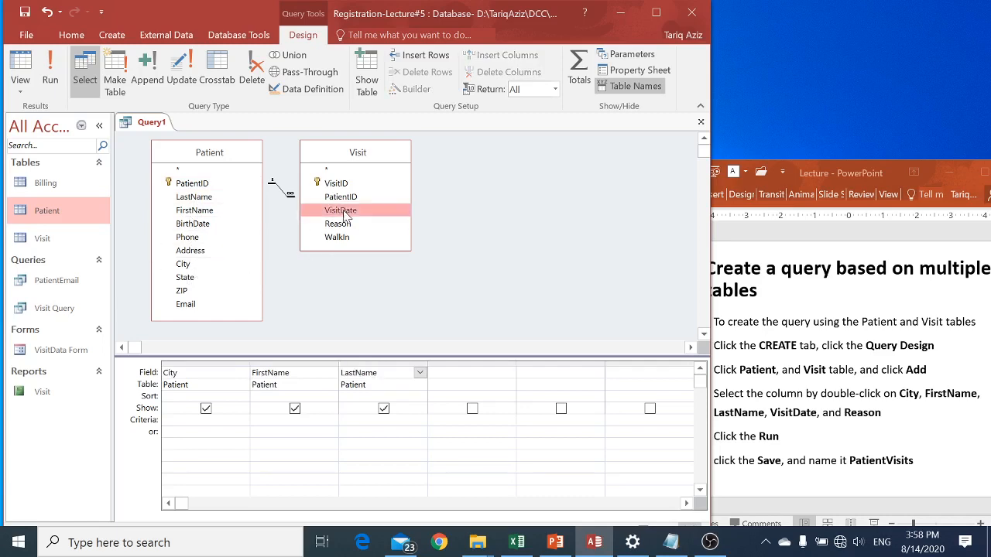
double_click(345, 216)
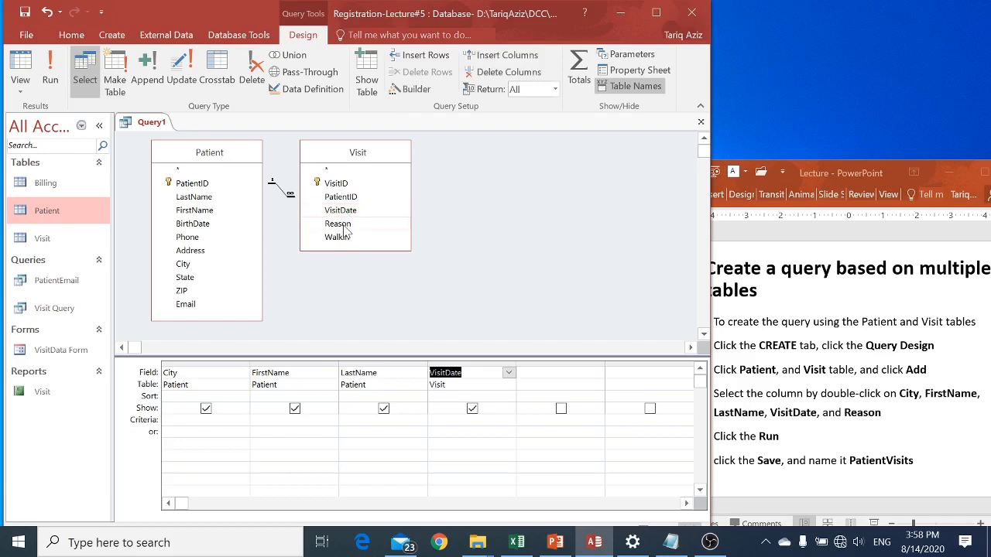
double_click(346, 231)
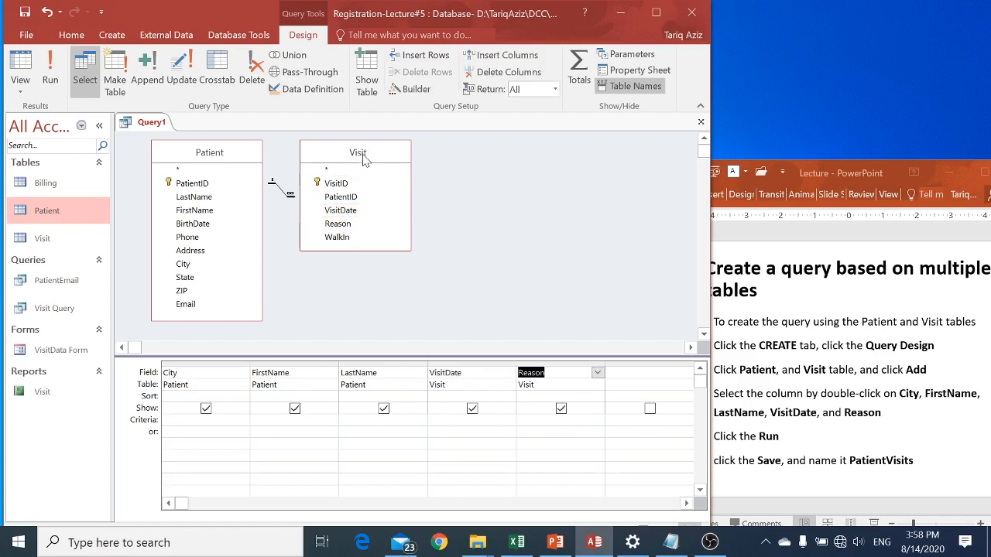
left_click_drag(365, 160, 387, 169)
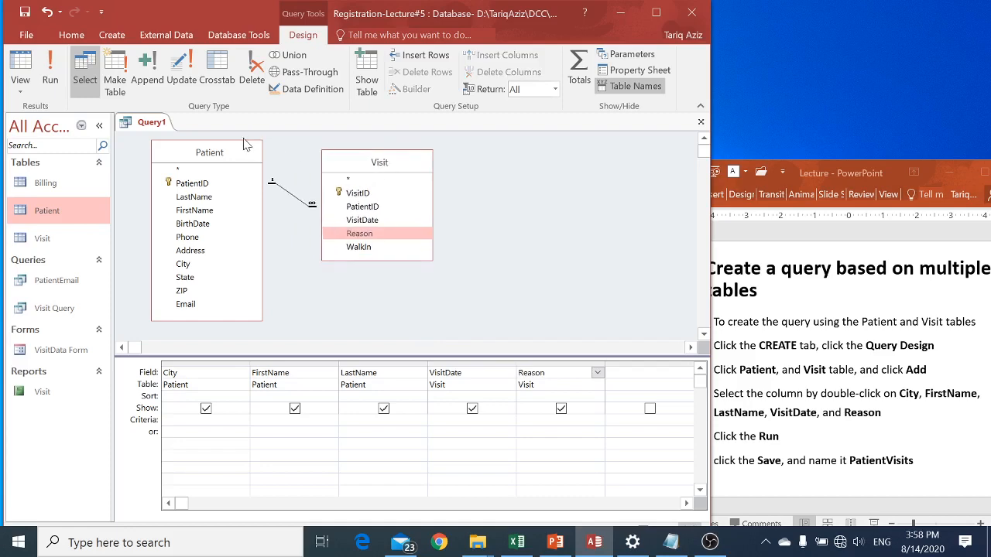
left_click_drag(232, 148, 232, 149)
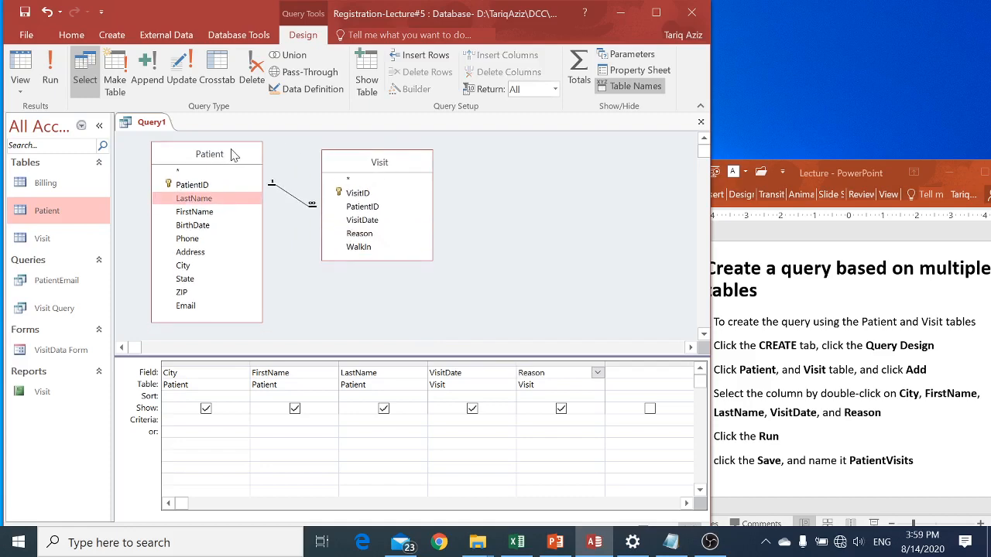
Add PatientID from both the Visit and Patient tables to the query design grid.
double_click(366, 207)
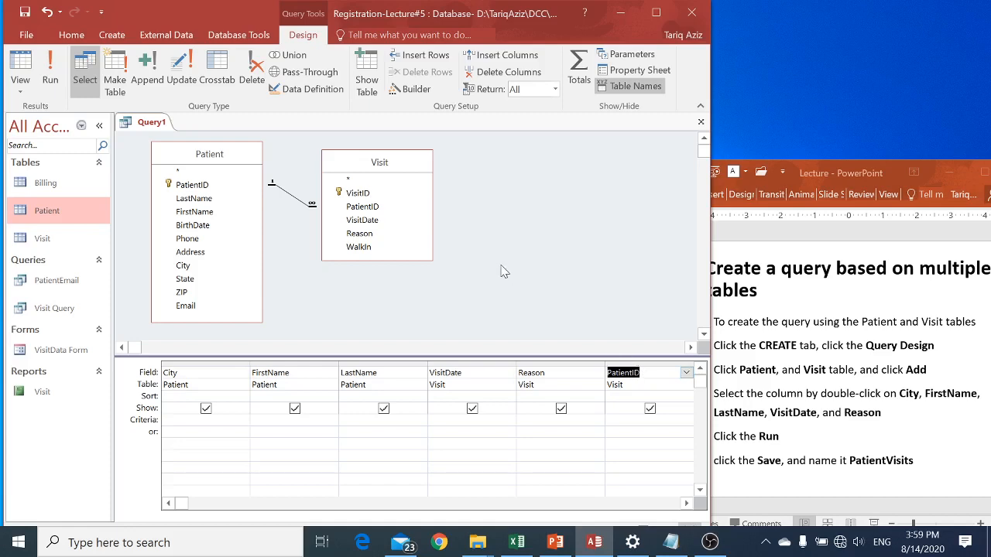
left_click(395, 167)
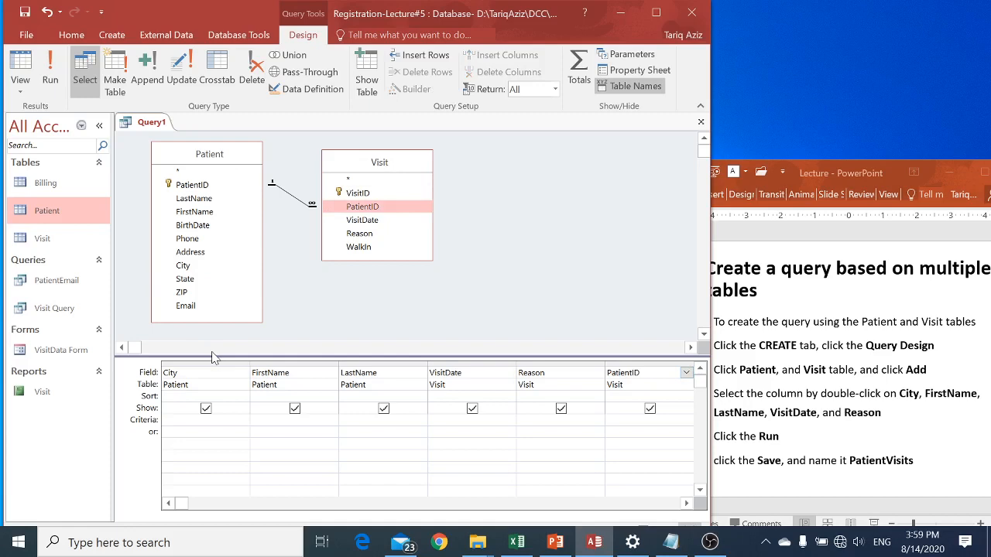
left_click(199, 187)
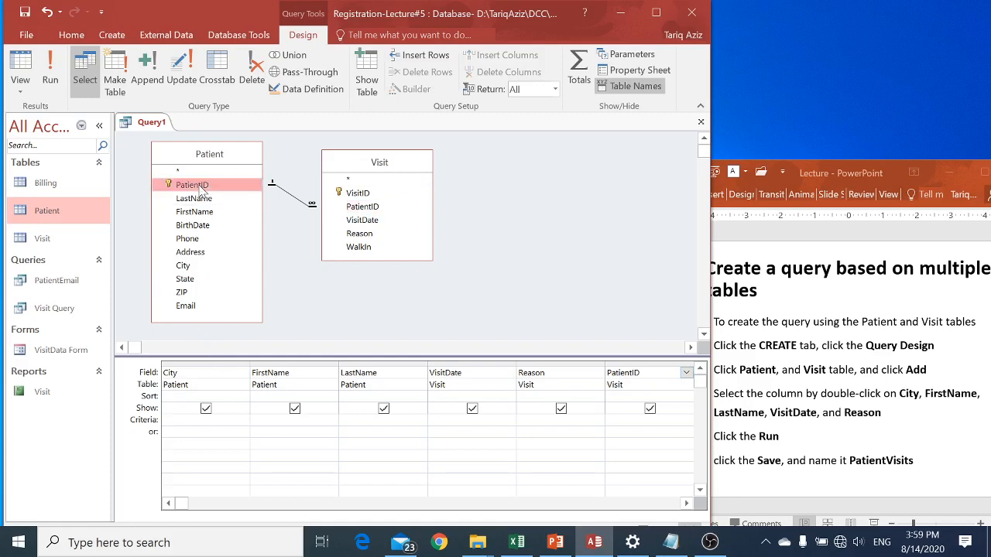
double_click(200, 187)
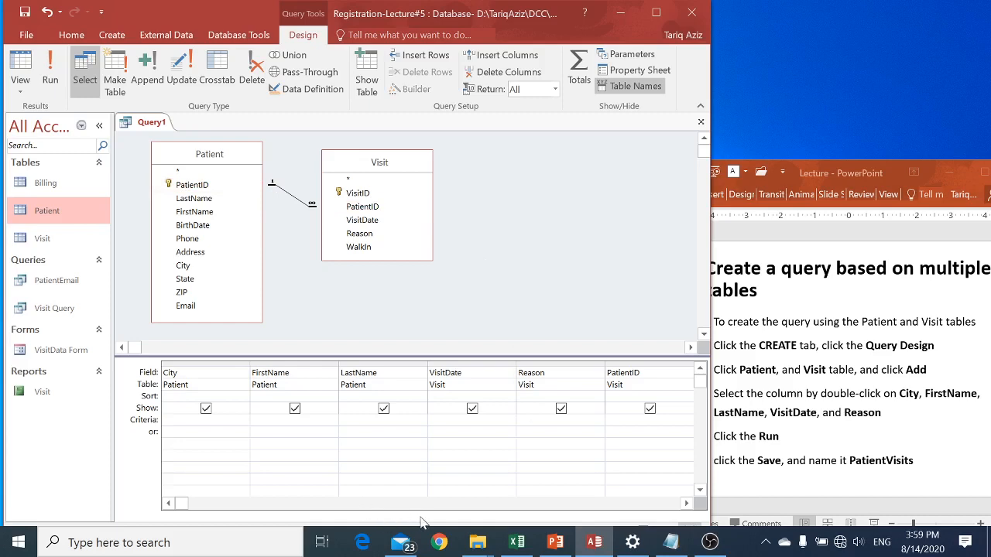
left_click(687, 504)
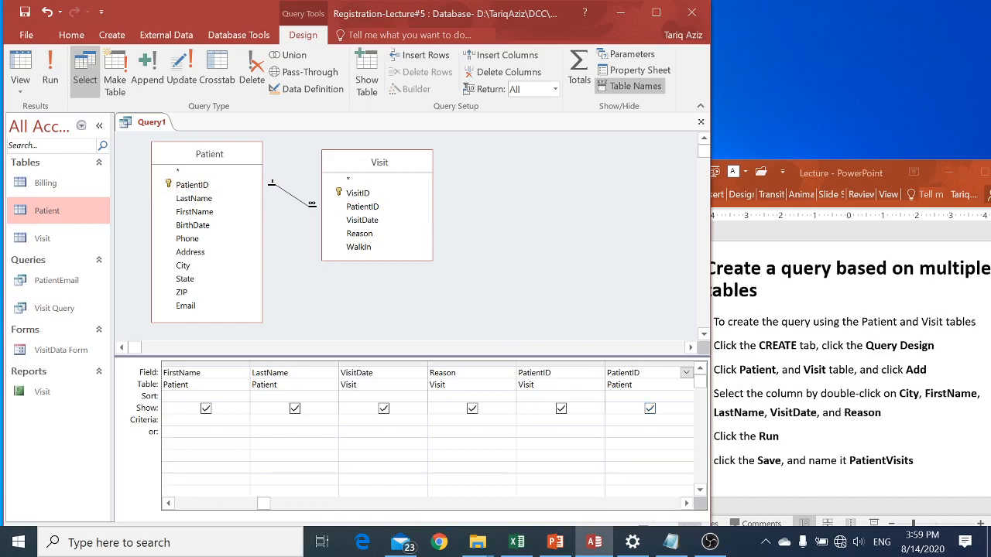
Move the Patient table's PatientID column in the design grid so it sits between Reason and the Visit table's PatientID.
left_click(631, 365)
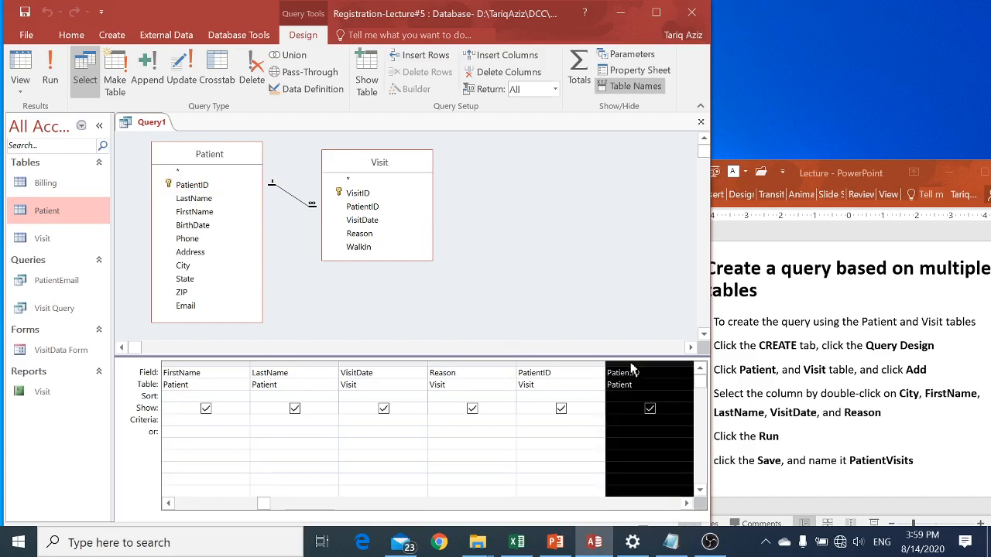
left_click_drag(631, 372, 140, 370)
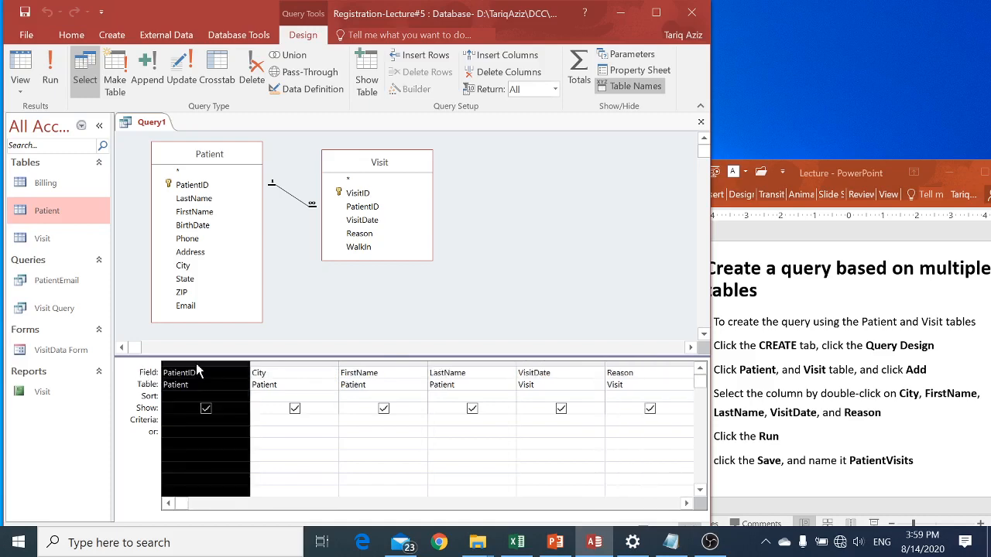
left_click_drag(199, 373, 230, 361)
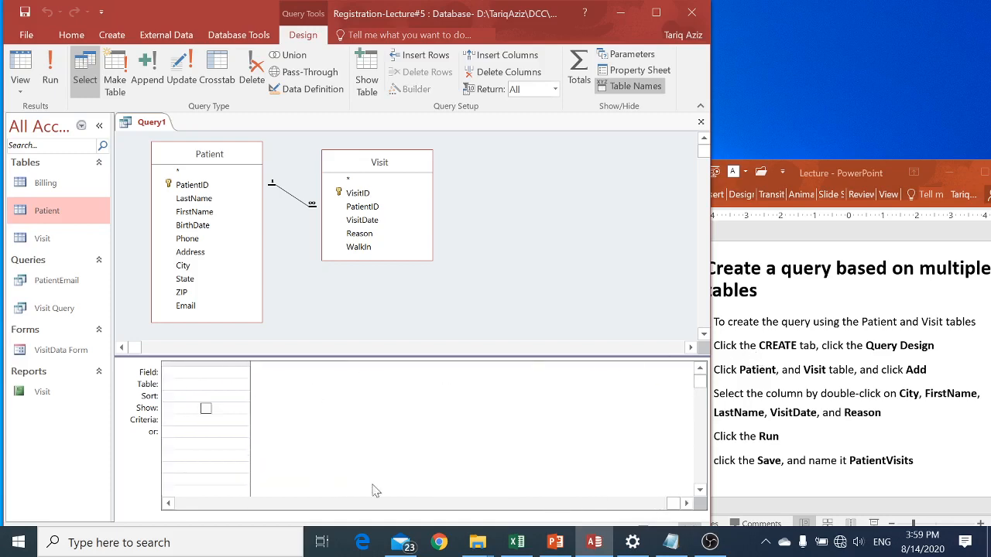
left_click(421, 503)
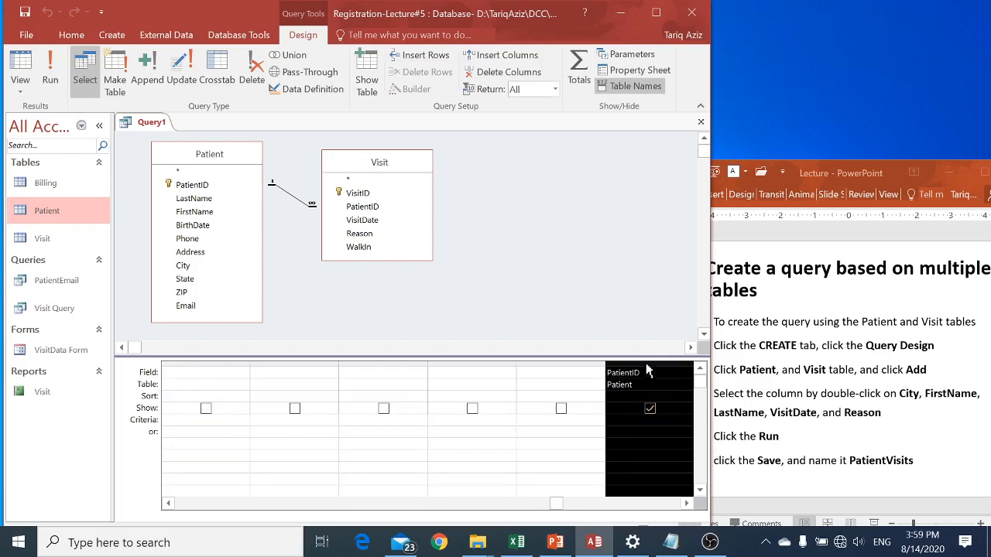
left_click_drag(647, 366, 612, 374)
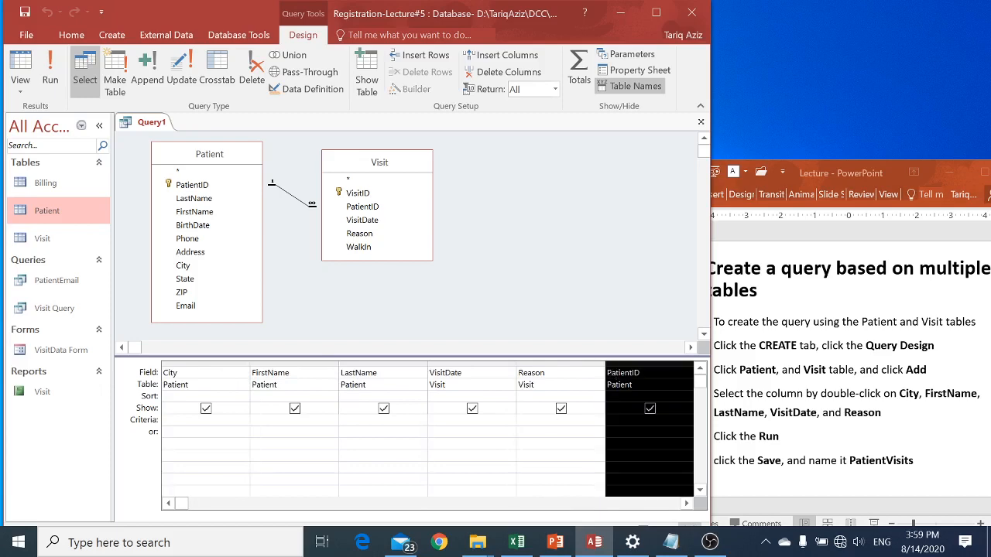
left_click(686, 503)
left_click(686, 503)
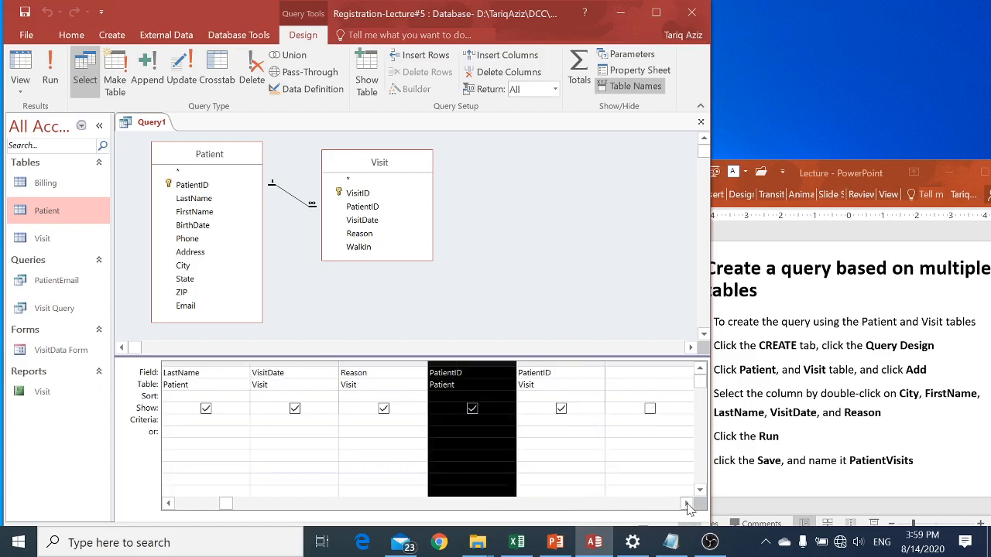
left_click(502, 385)
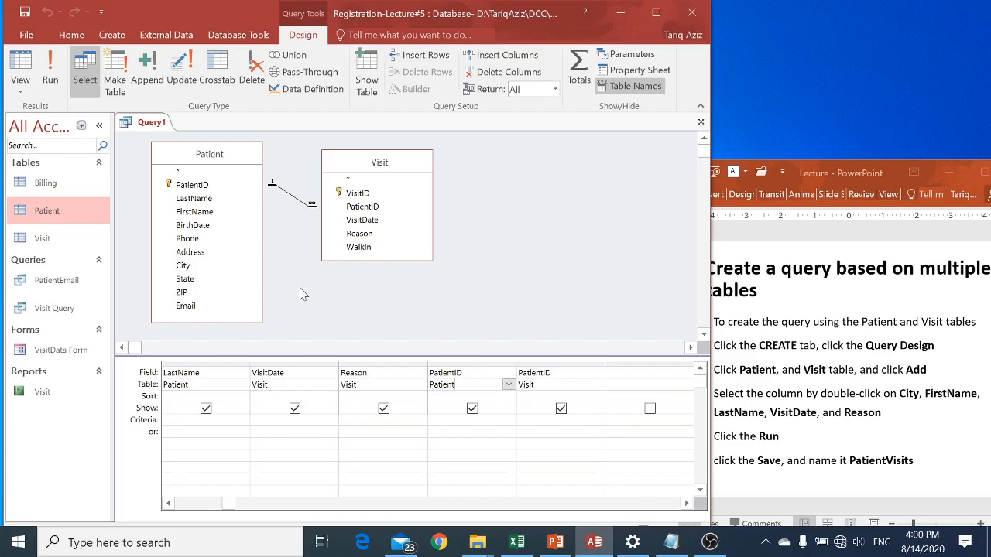
Run the query and examine the city and name columns alongside the PatientID columns from Patient and Visit.
left_click(51, 70)
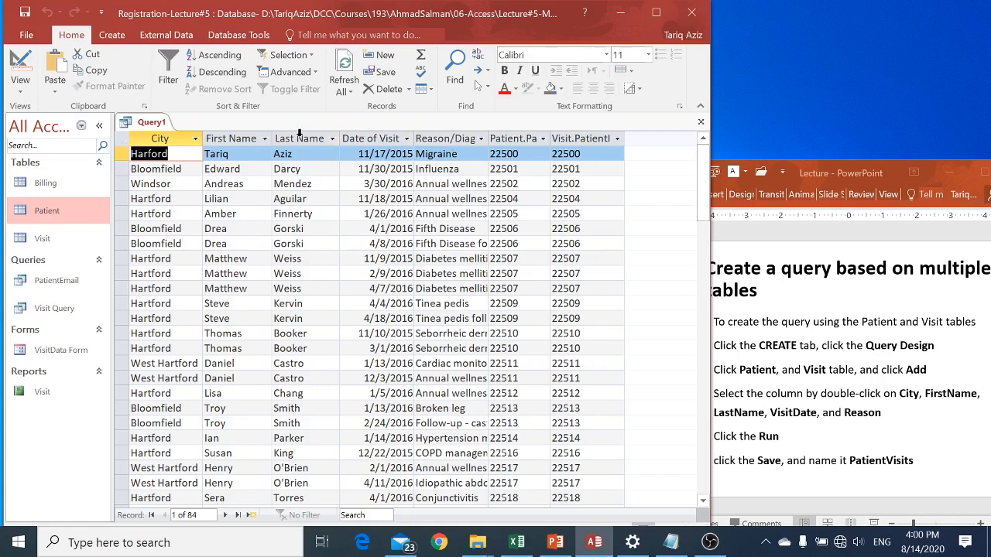
left_click_drag(299, 133, 169, 132)
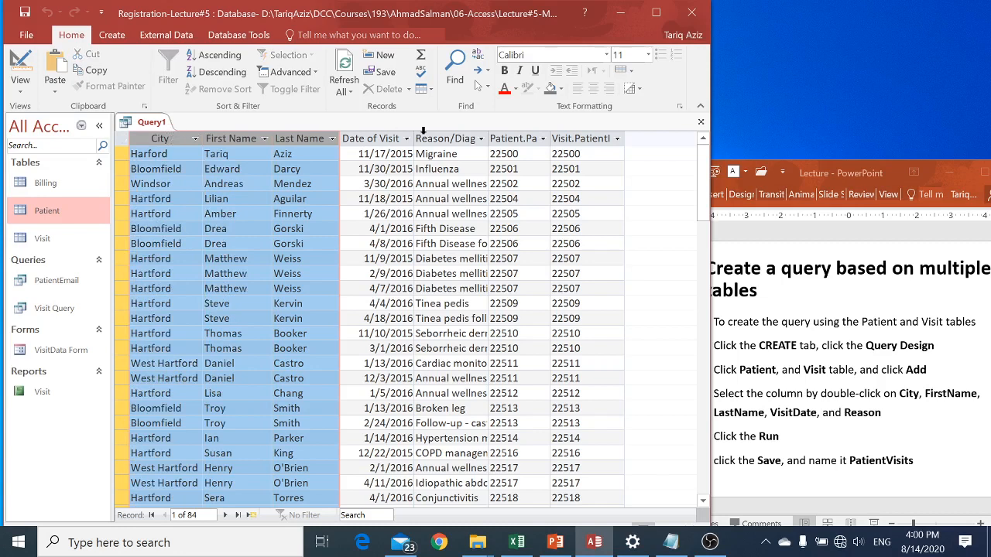
left_click(517, 139)
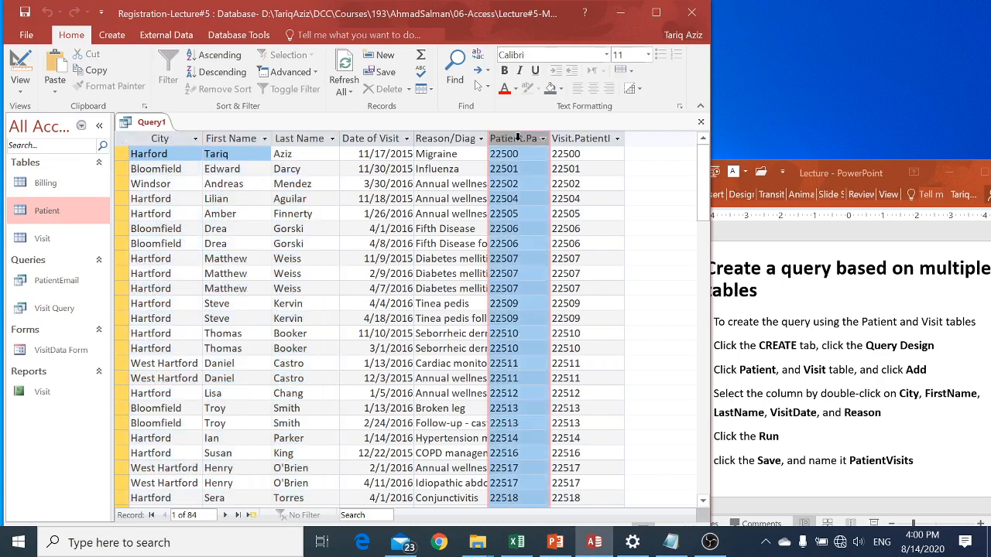
left_click(582, 137)
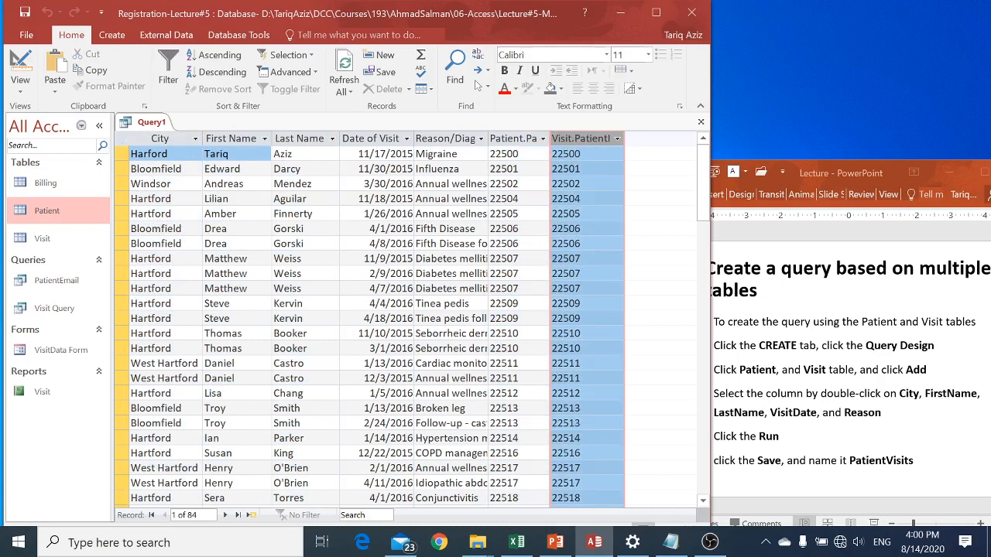
key("Page_Down")
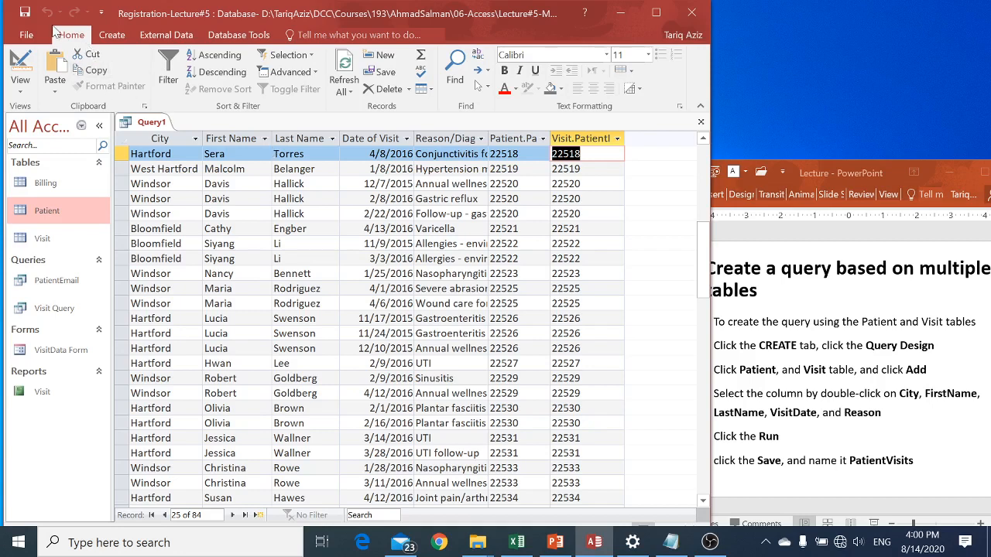
Save the query as PatientVisits, and select the three consecutive visit records of one Windsor patient in the results.
left_click(27, 16)
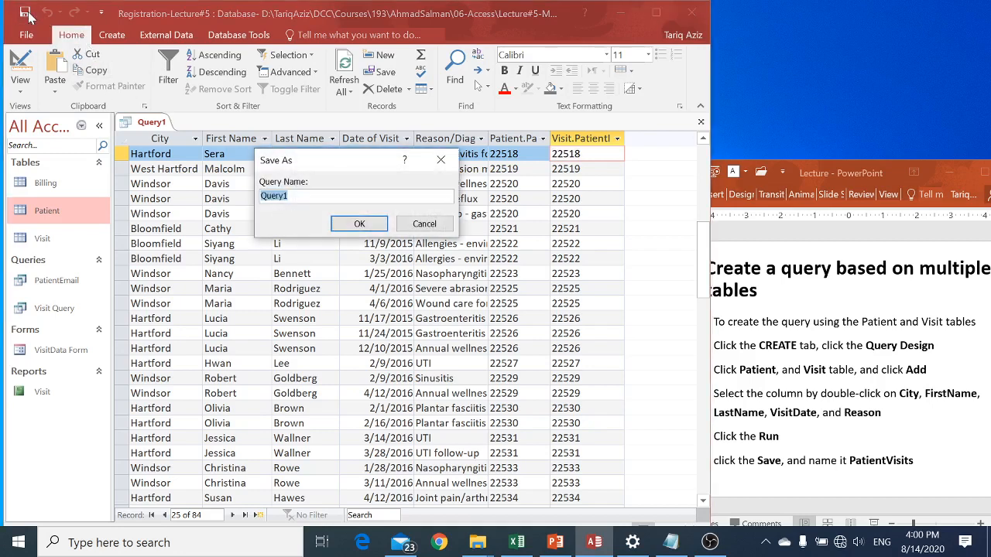
type("PatientVisits")
left_click(371, 227)
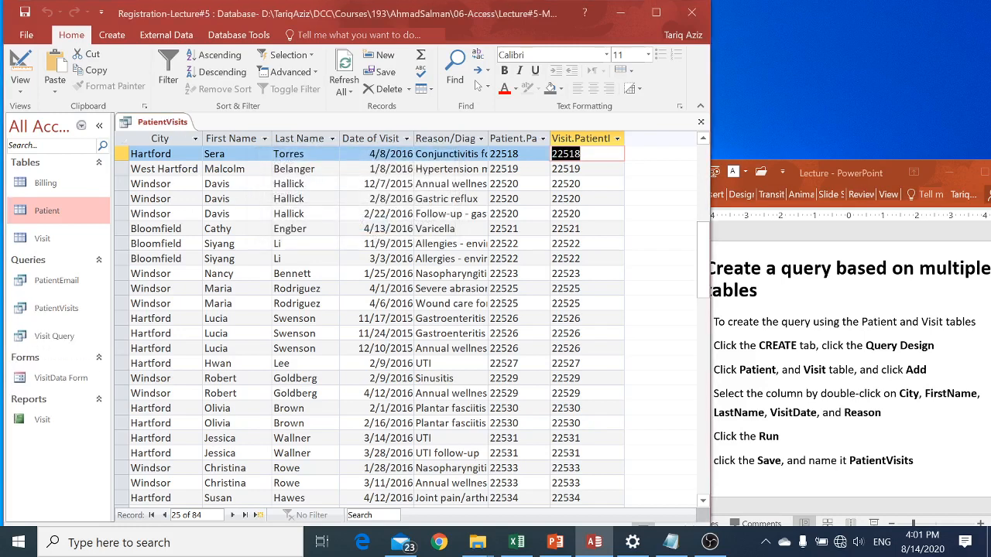
left_click_drag(122, 185, 121, 207)
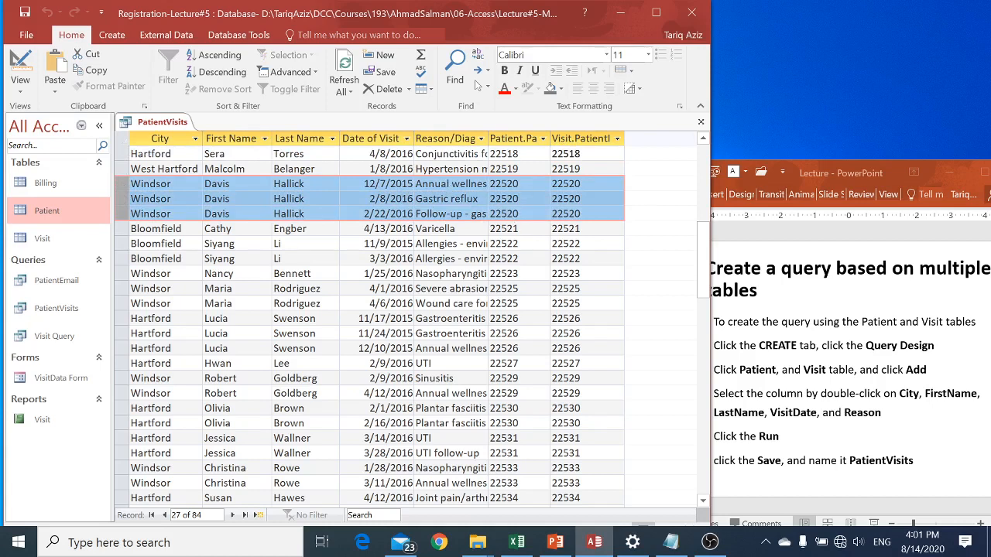
Return to the query's Design view and delete both PatientID columns from the design grid.
left_click(20, 63)
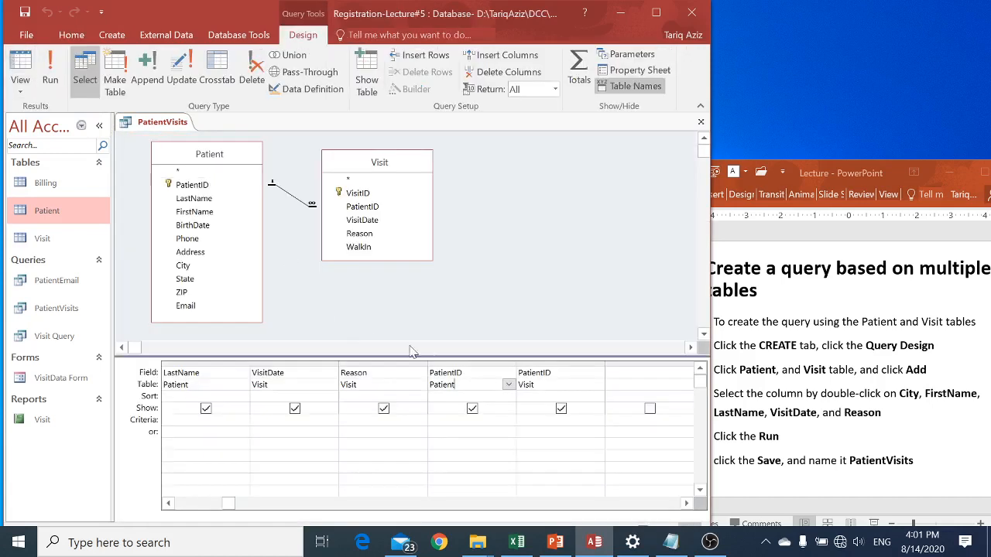
left_click(461, 363)
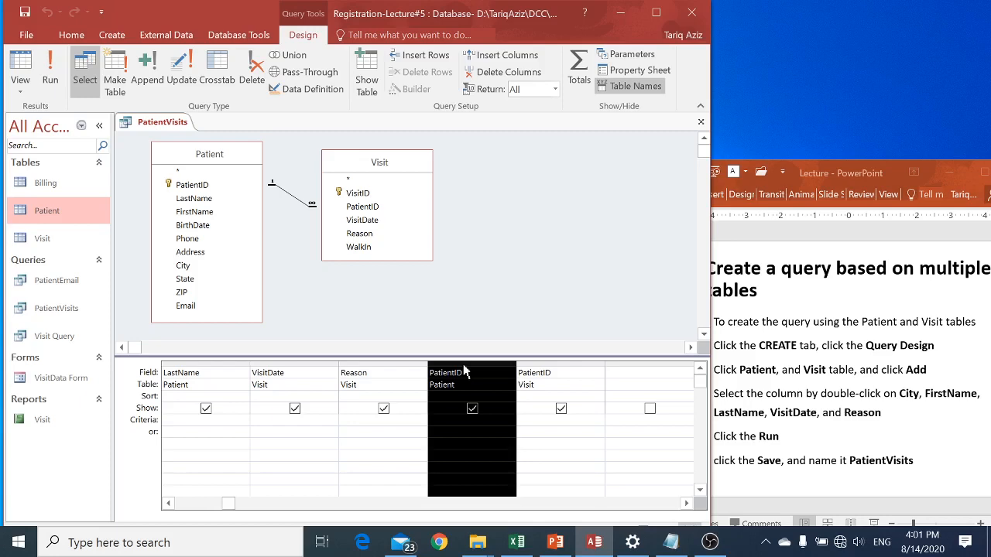
key("Delete")
left_click(462, 363)
key("Delete")
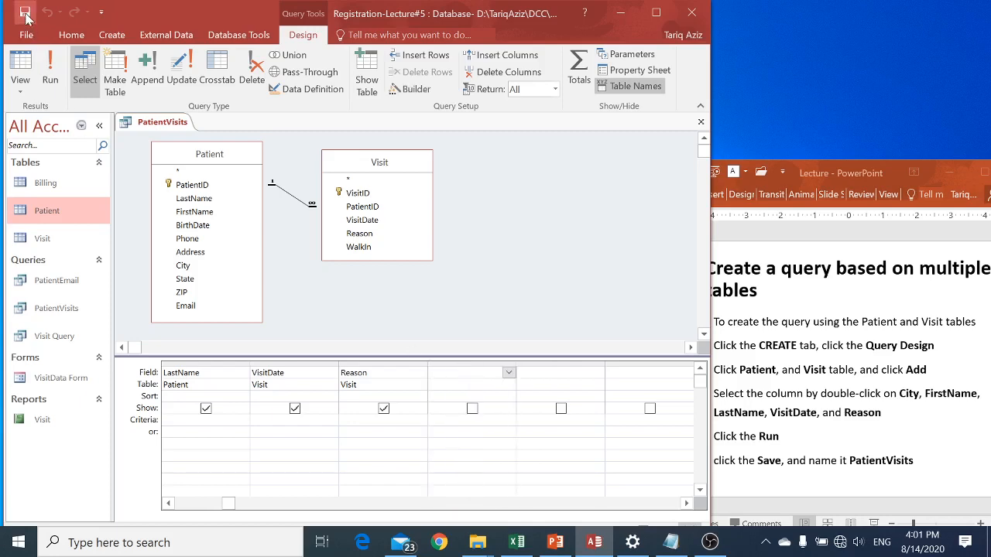
Show the PatientVisits results in Datasheet view, select the Date of Visit and Reason columns, and save the query.
left_click(20, 69)
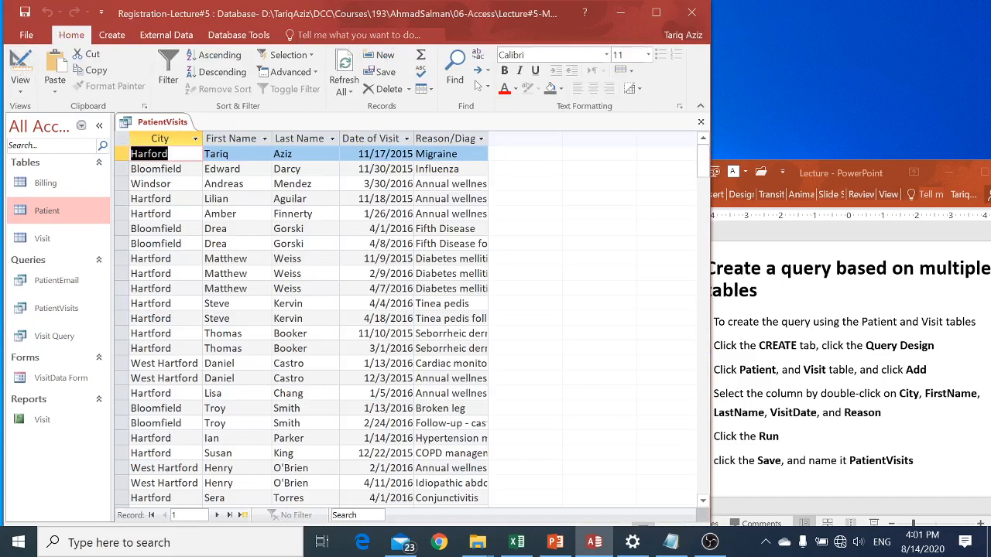
left_click_drag(373, 138, 429, 138)
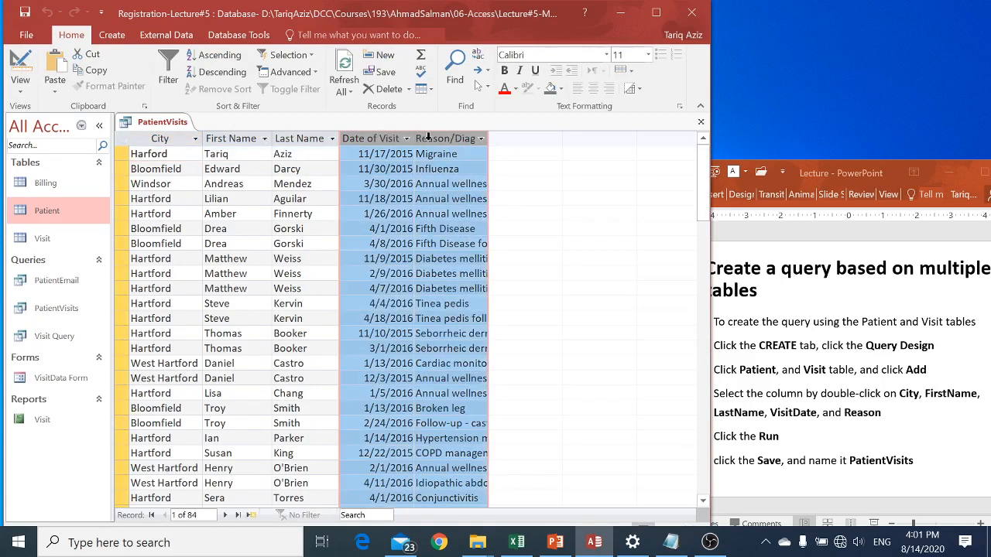
left_click(766, 313)
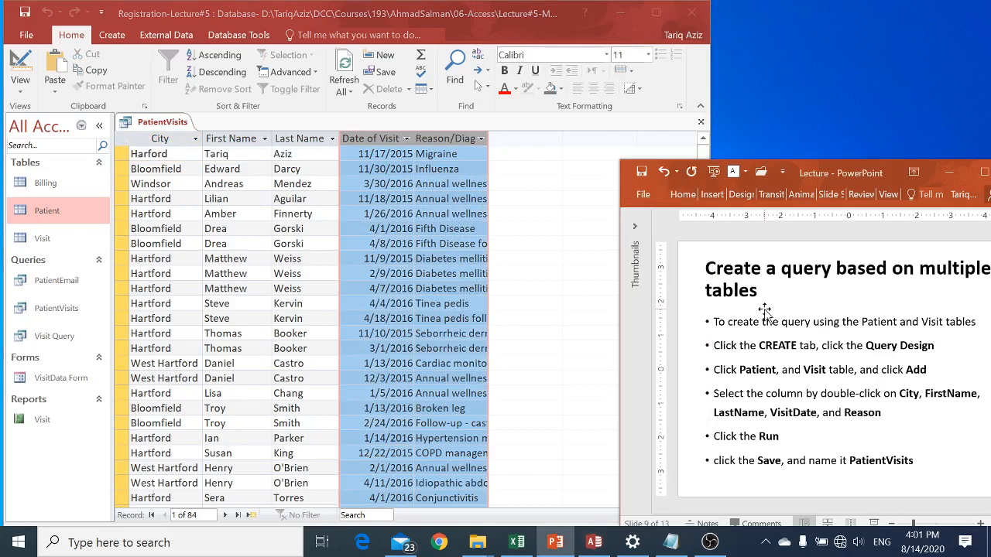
left_click(26, 13)
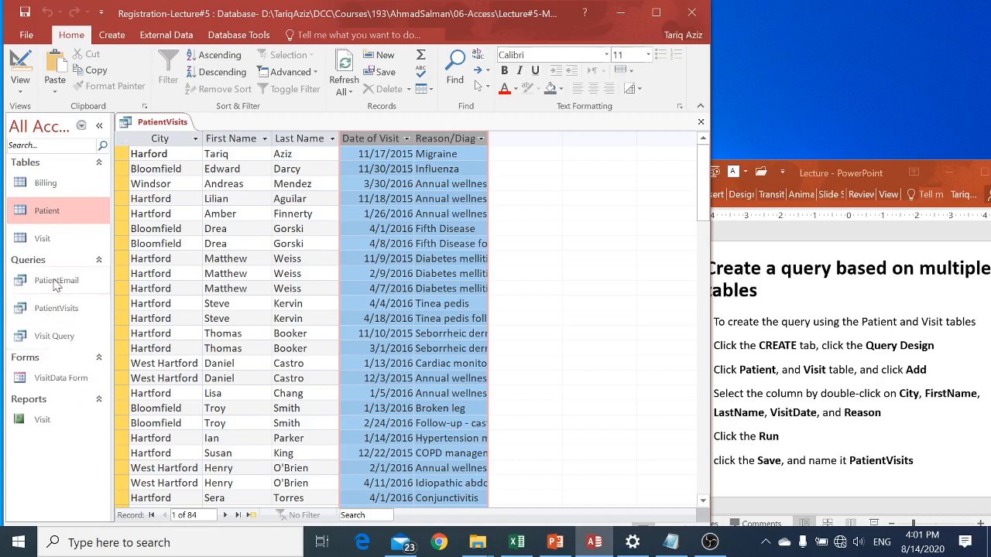
Advance PowerPoint to the "Sort data in a query" slide, and switch the PatientVisits query in Access back to Design view.
left_click(733, 339)
scroll(732, 339, "down", 1)
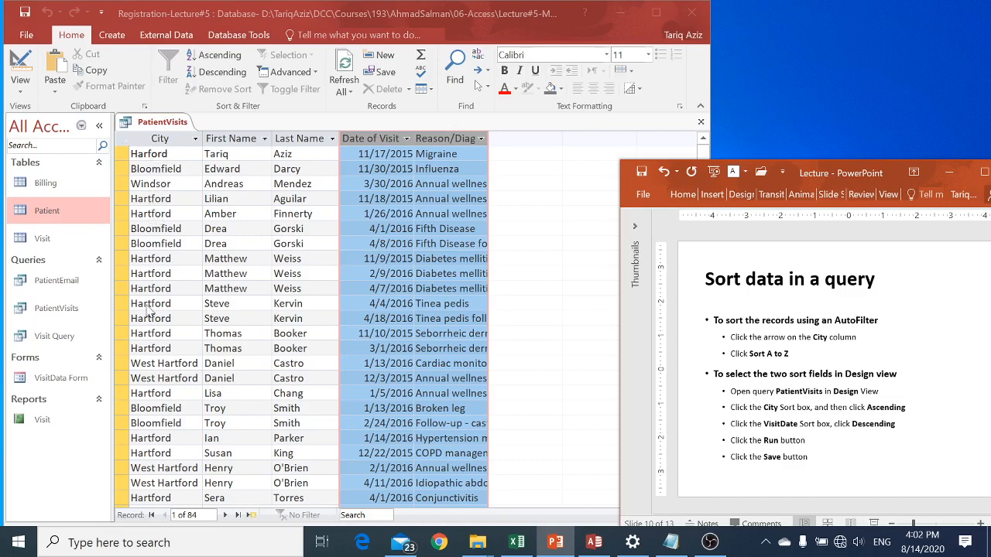
left_click(19, 70)
left_click(19, 70)
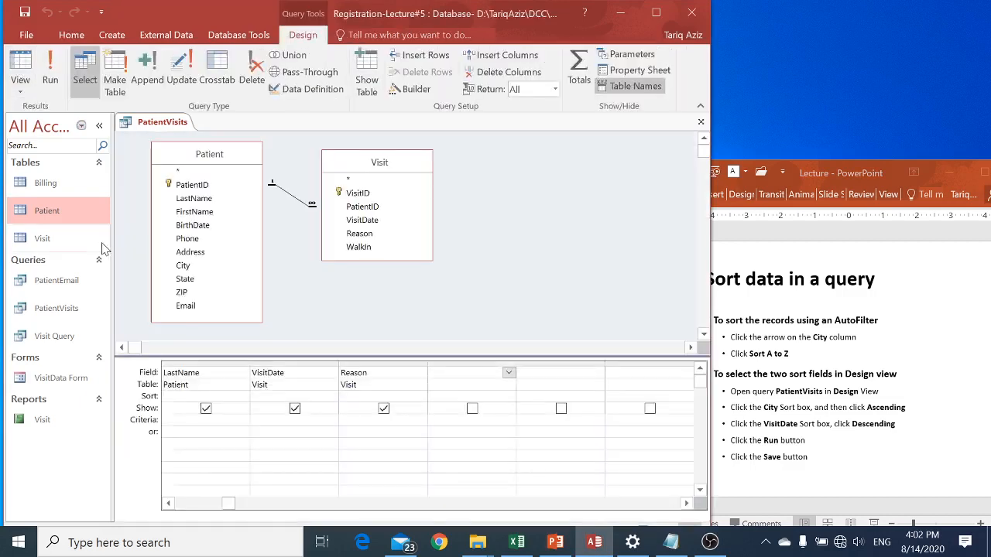
left_click(210, 503)
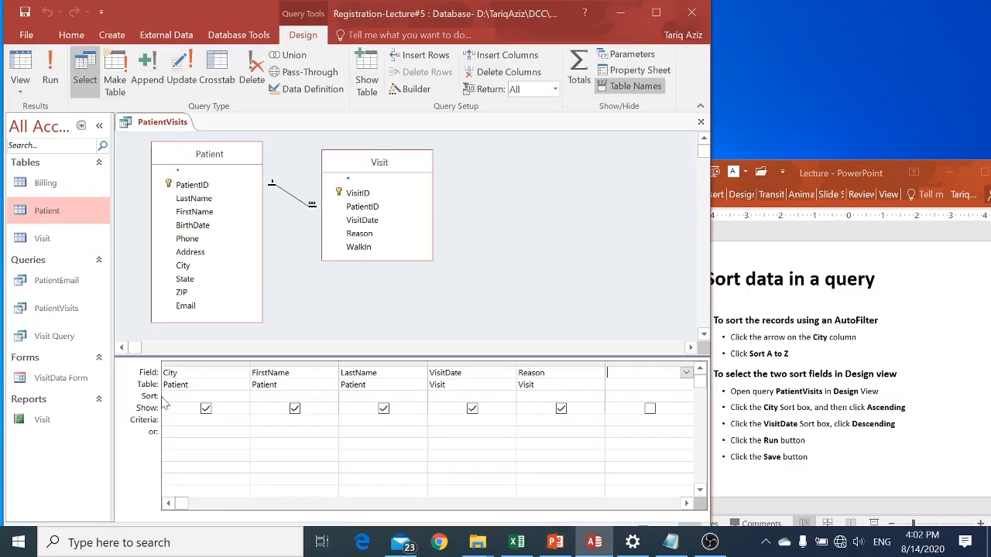
Set the City field to sort in ascending order in the design grid and run the query.
left_click(239, 397)
left_click(242, 396)
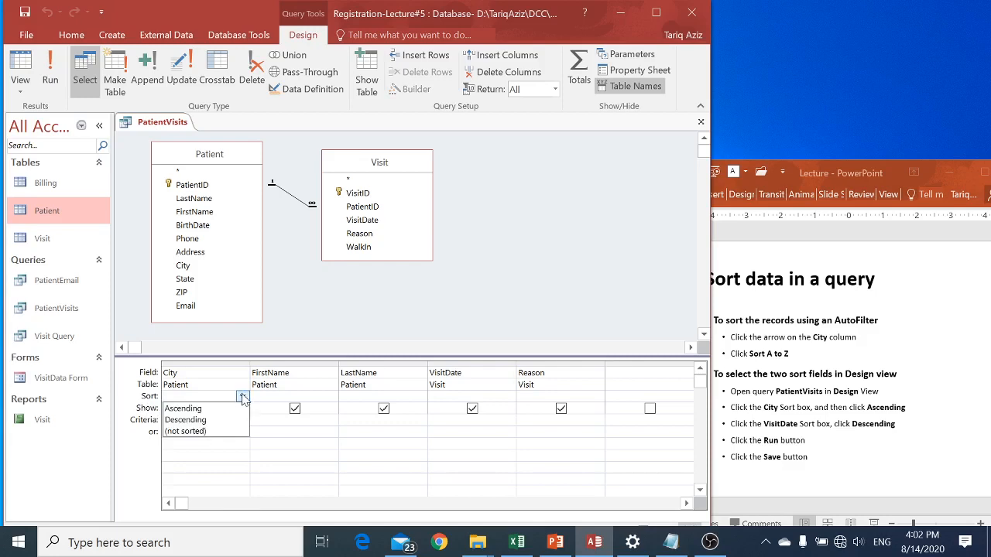
left_click(224, 408)
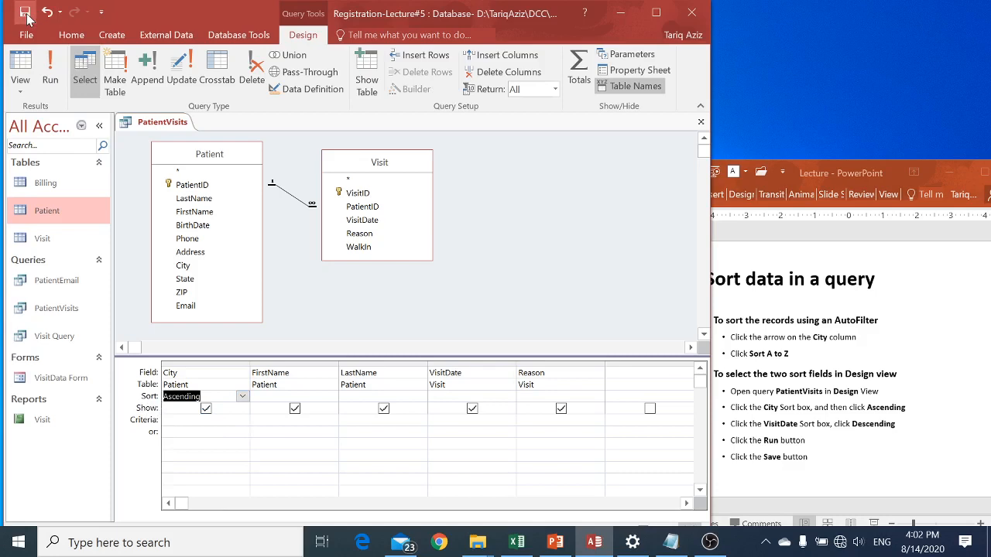
left_click(55, 68)
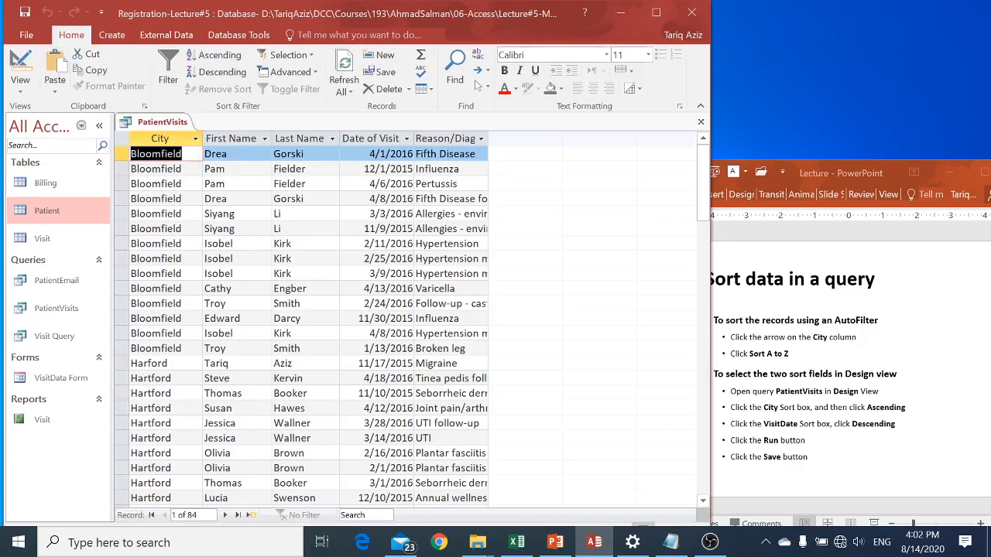
Look through the PatientVisits results to check the order of the City values, and return to the first record.
left_click_drag(122, 154, 116, 347)
key("Page_Down")
key("Page_Down")
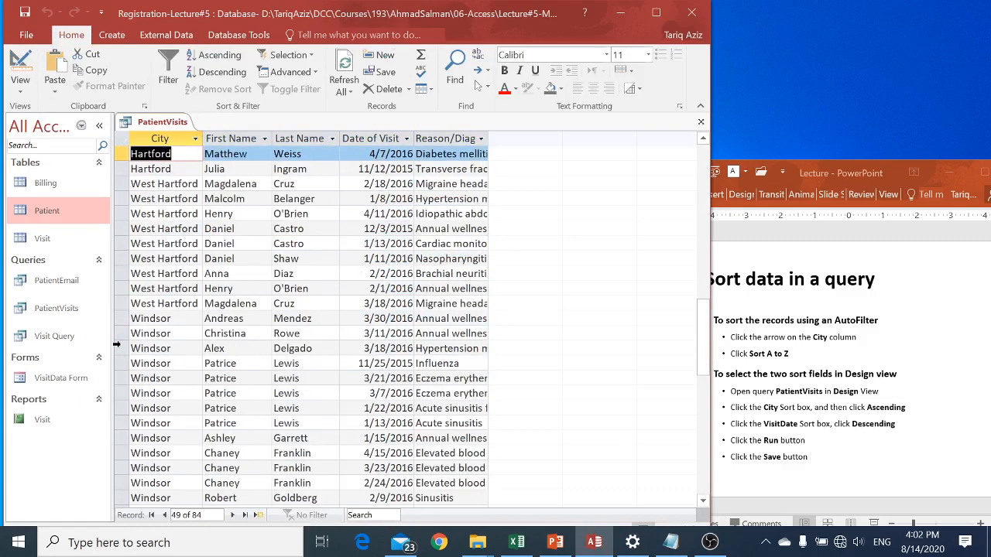
key("Page_Down")
key("Page_Up")
key("Page_Up")
key("Page_Up")
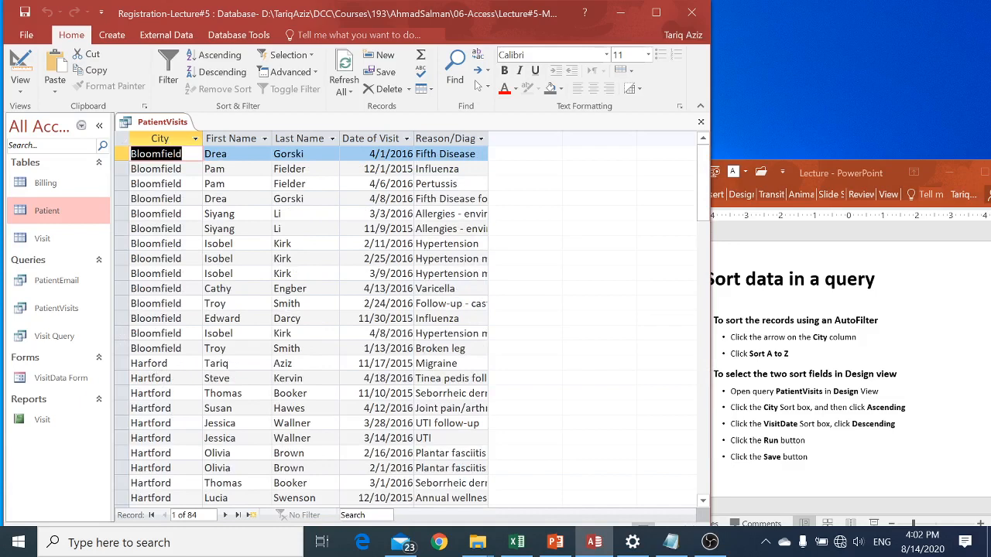
Correct the misspelled city in the 11/17/2015 Migraine visit record to Hartford and commit the change.
left_click(151, 364)
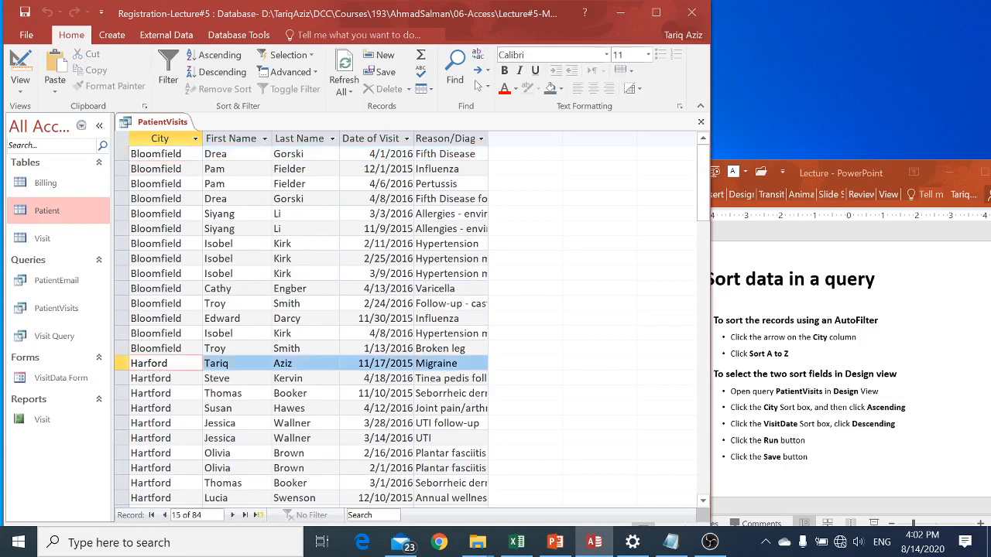
type("t")
key("Down")
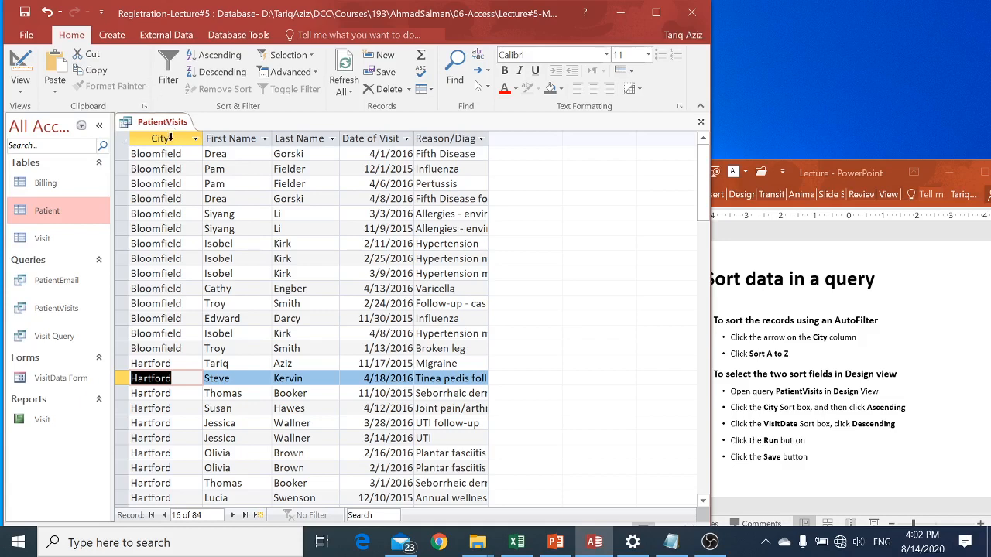
In Design view, add a descending sort on VisitDate, run the query and look through the sorted records.
left_click(33, 62)
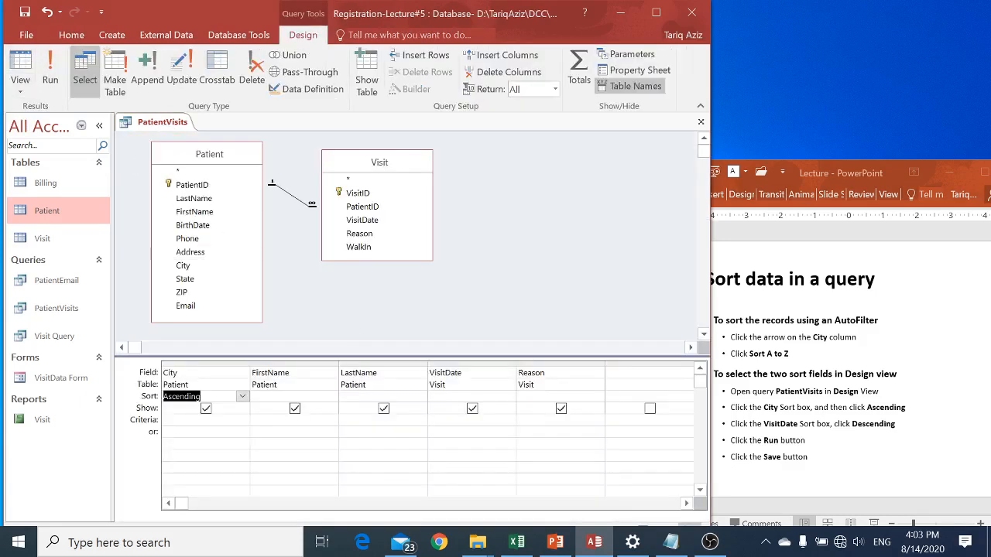
left_click(507, 397)
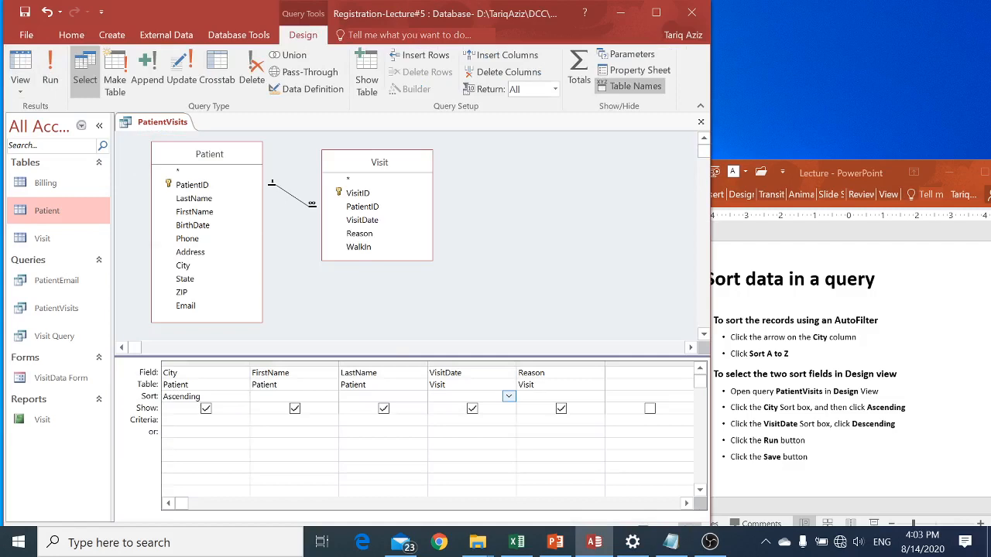
left_click(508, 396)
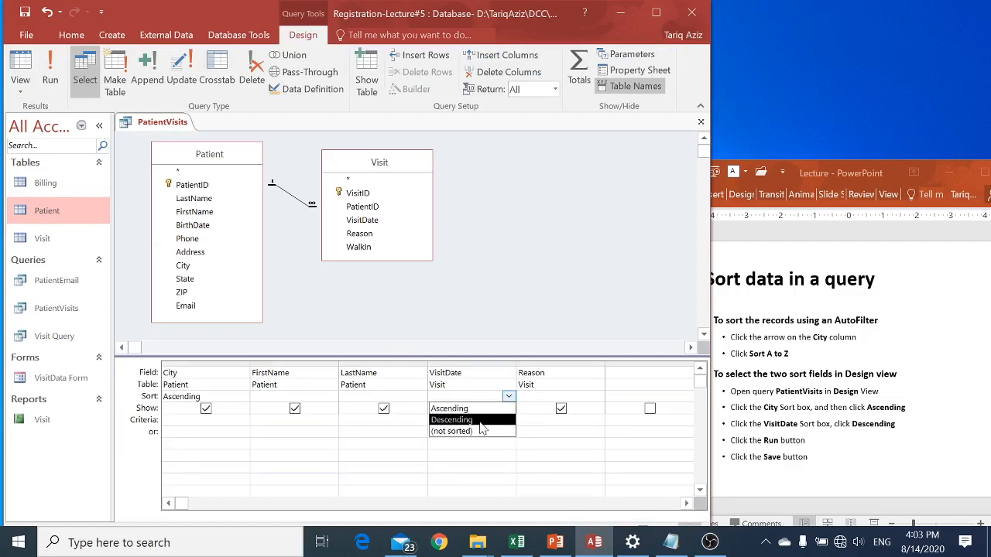
left_click(480, 423)
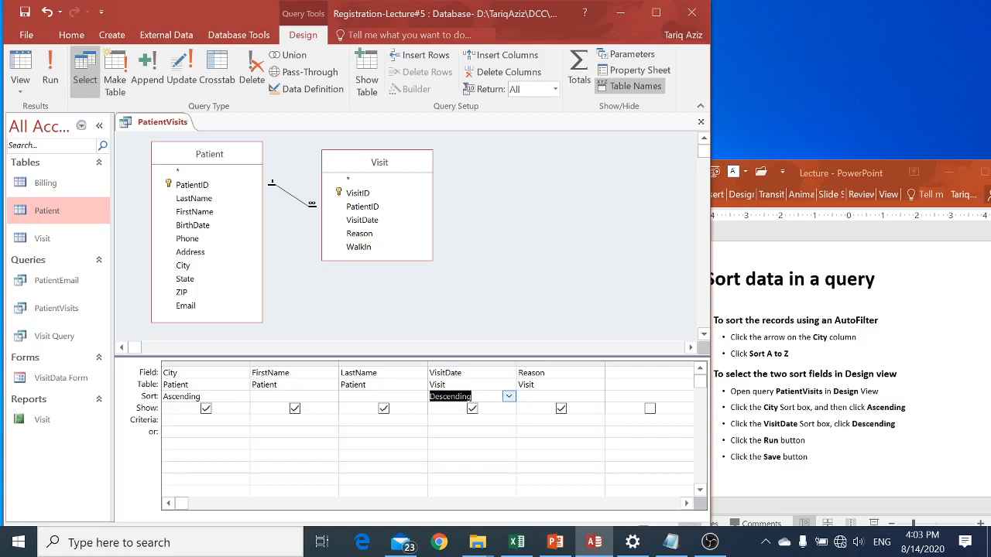
left_click(51, 70)
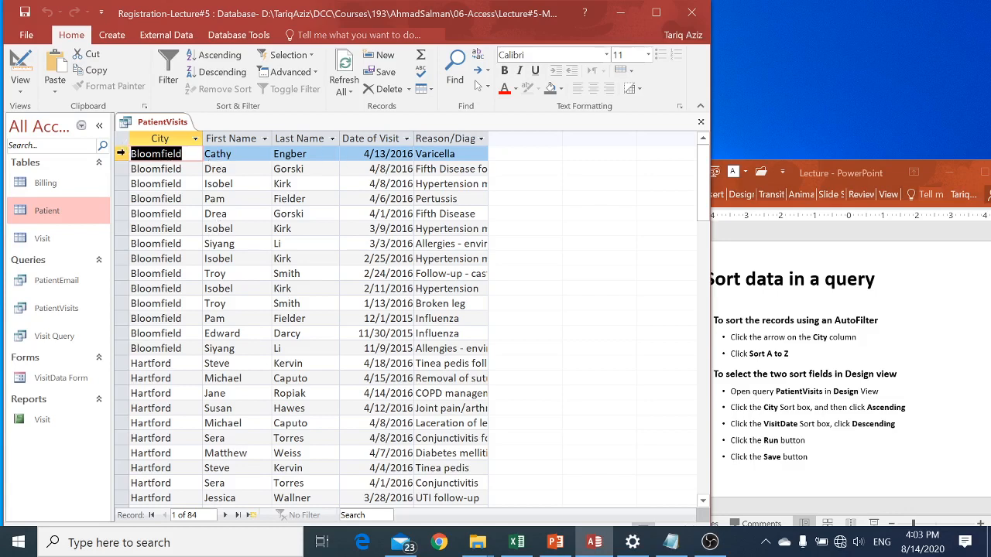
left_click(121, 153)
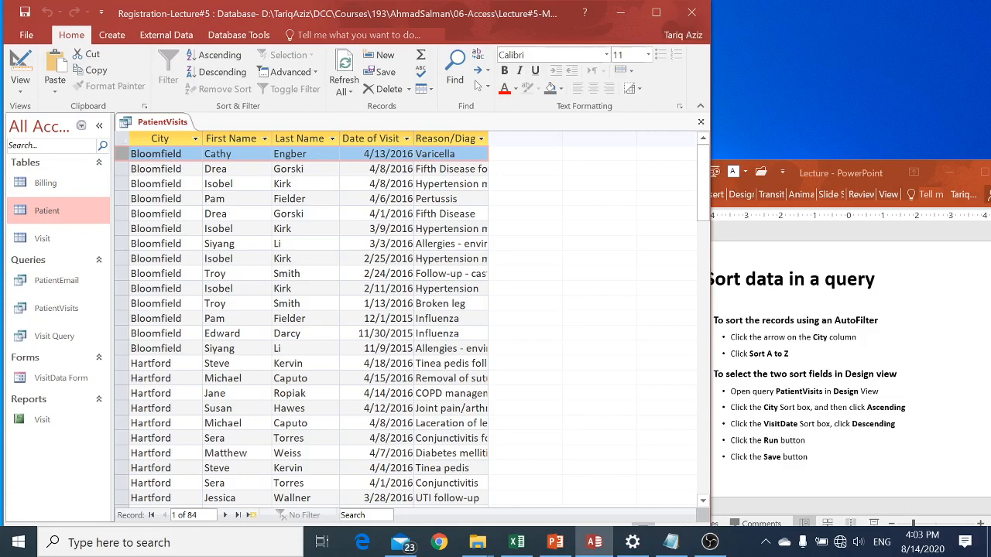
key("Page_Down")
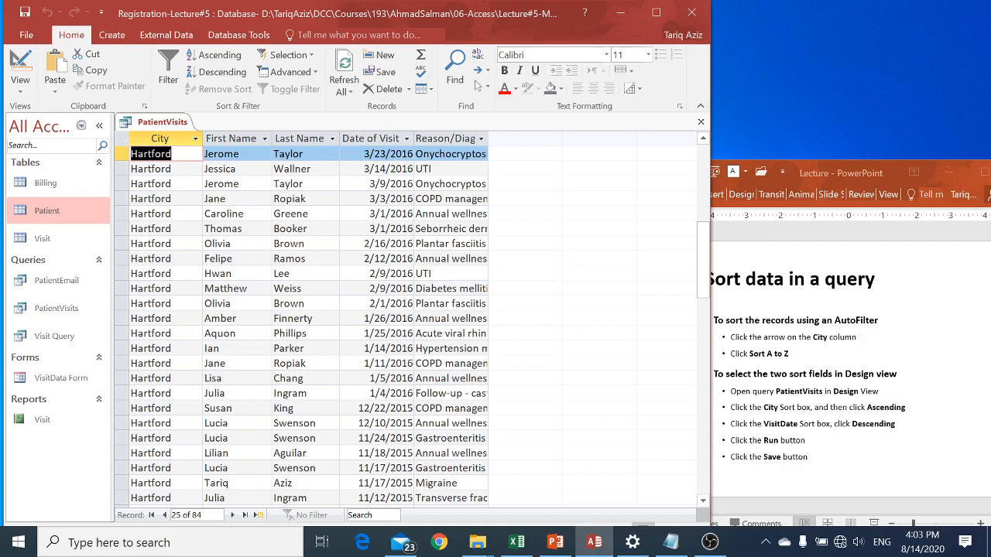
Switch to PowerPoint and advance to the "Filter data in a query" slide.
key("alt+Tab")
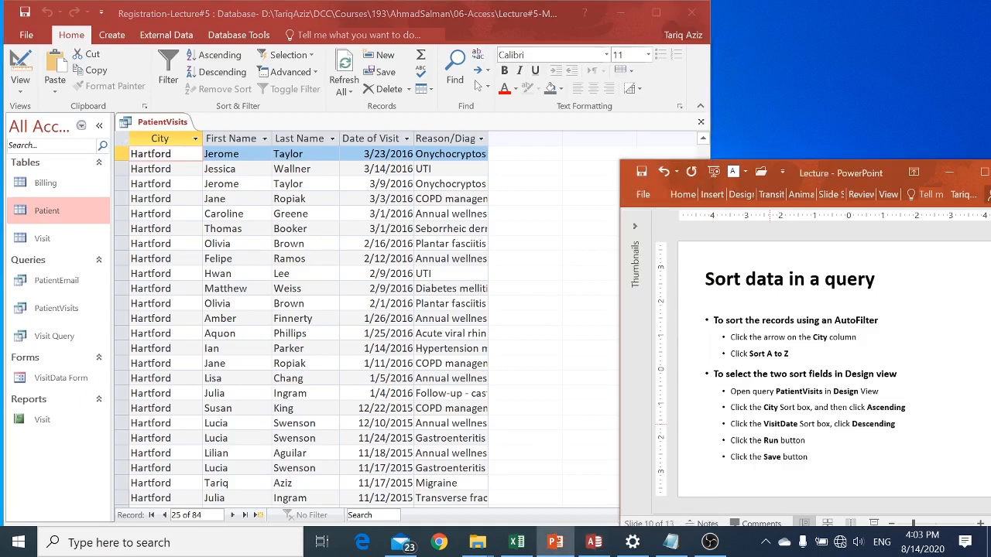
key("Page_Down")
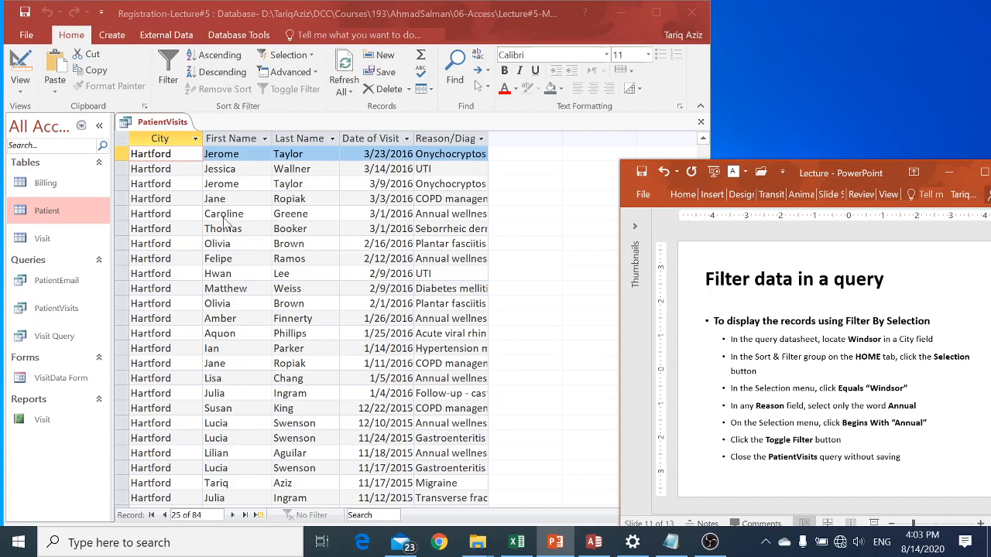
key("Page_Down")
key("Page_Up")
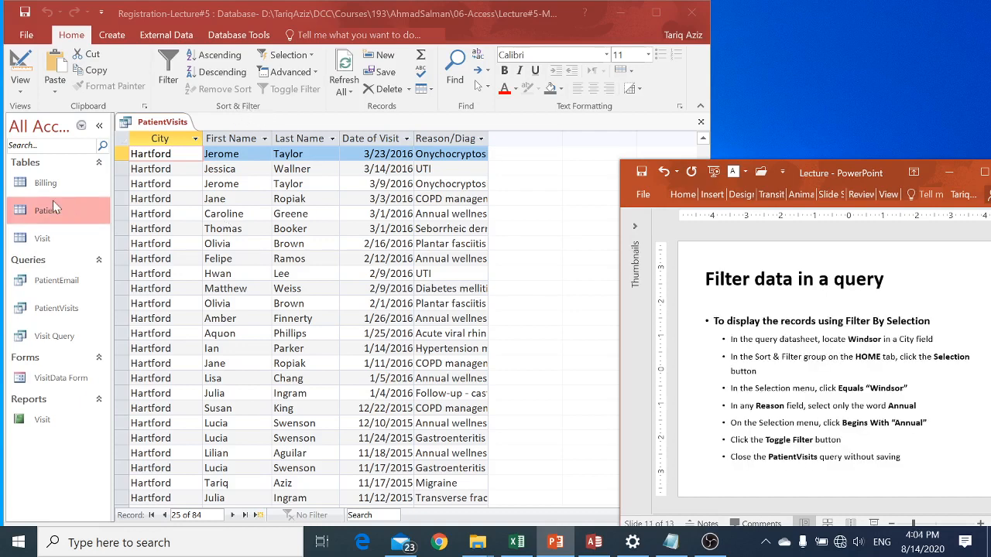
Back in Access, locate a Windsor record in the PatientVisits datasheet and filter City by selection with Equals "Windsor".
left_click(155, 289)
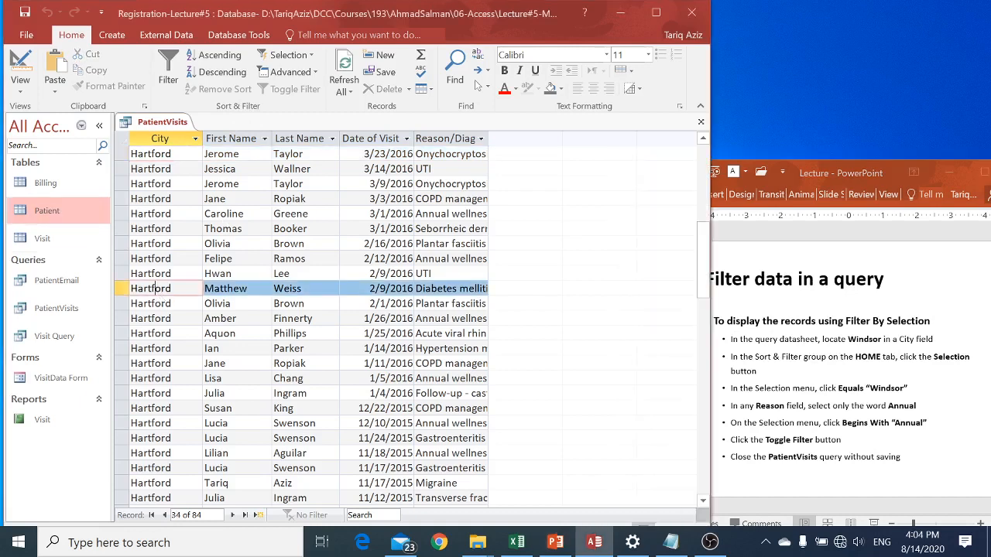
key("Page_Down")
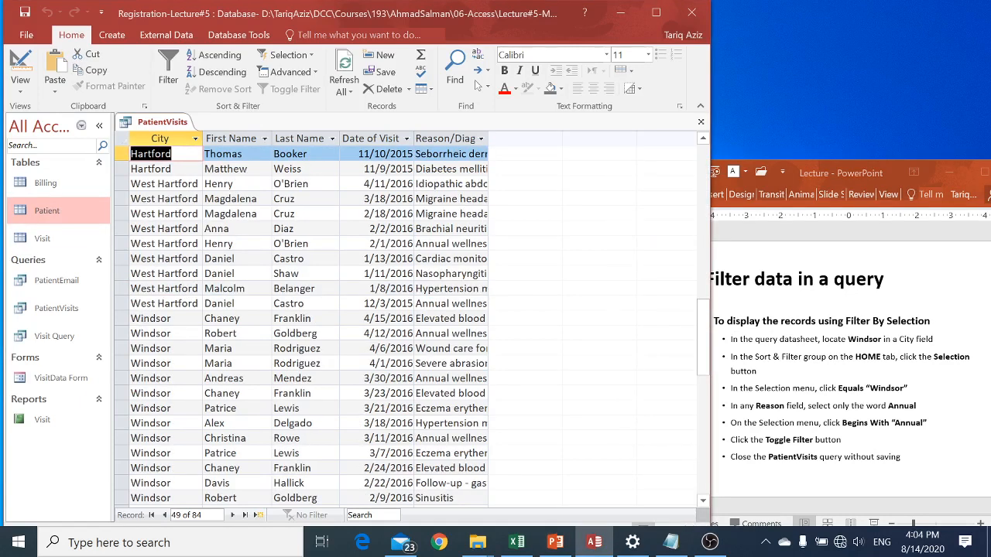
left_click(144, 334)
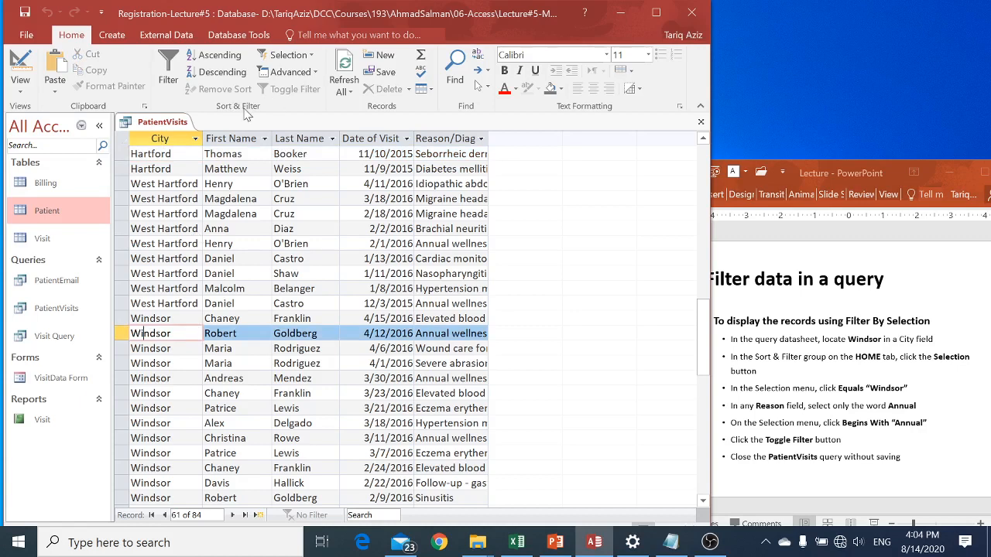
left_click(293, 59)
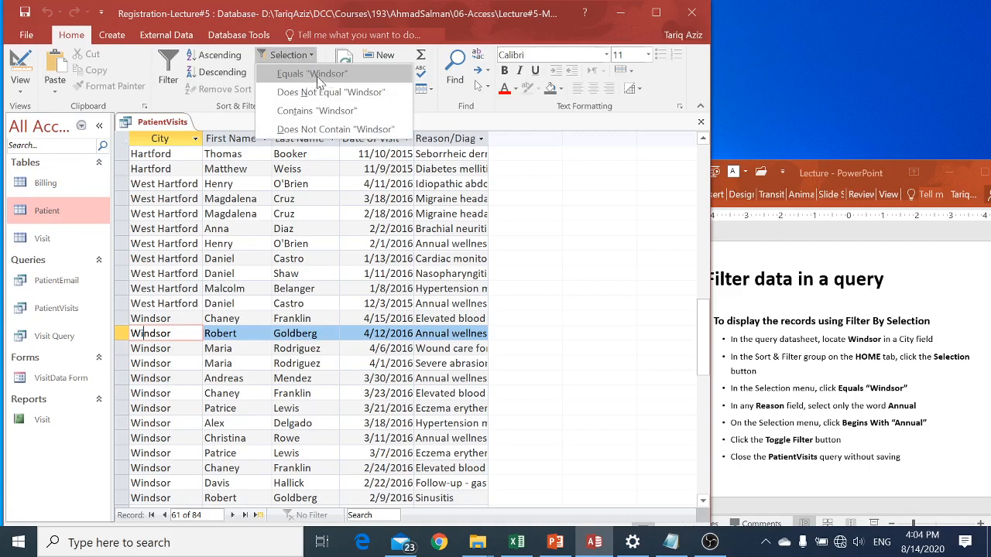
left_click(313, 74)
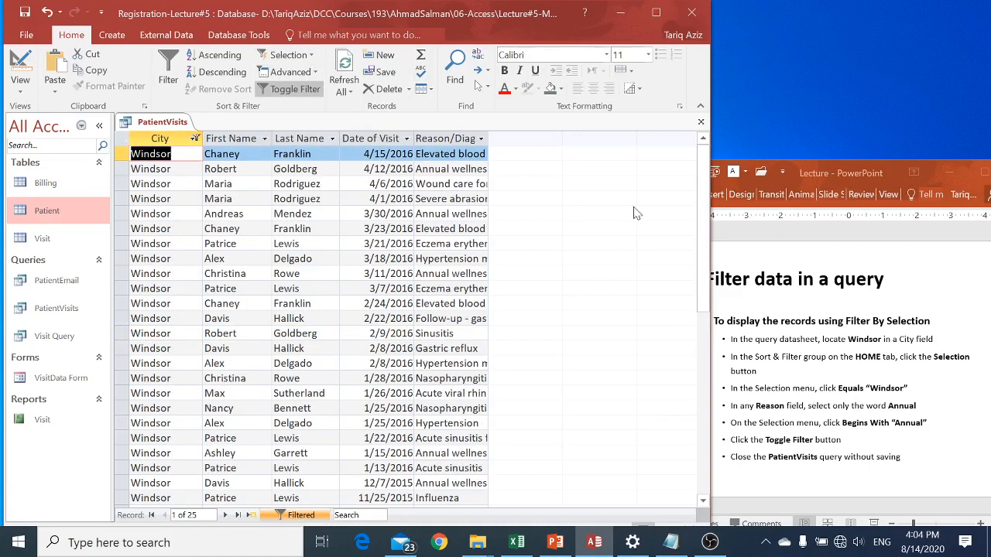
Turn the City filter off to show all records, and turn it back on.
mouse_move(705, 229)
left_mouse_down()
mouse_move(710, 321)
mouse_move(707, 224)
left_mouse_up()
left_click(279, 91)
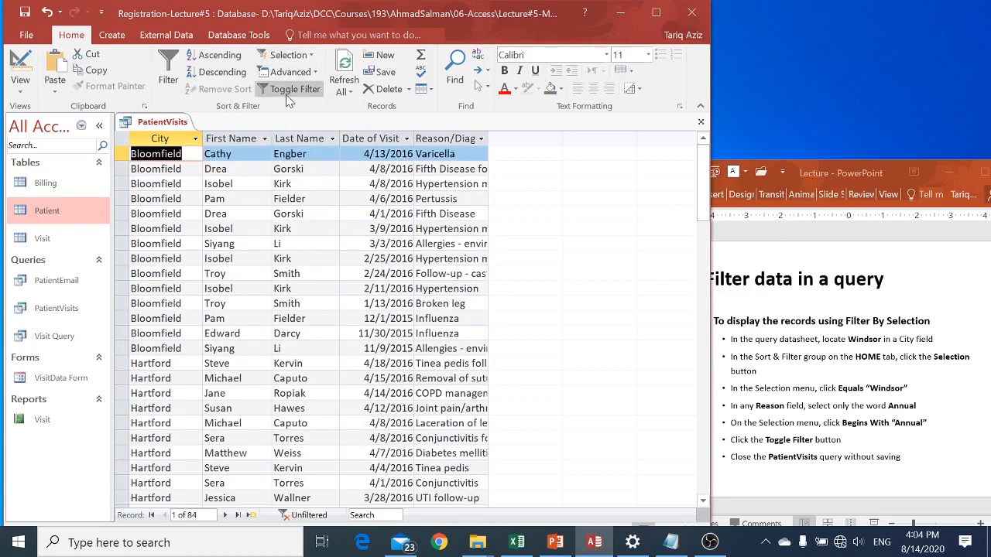
left_click(287, 93)
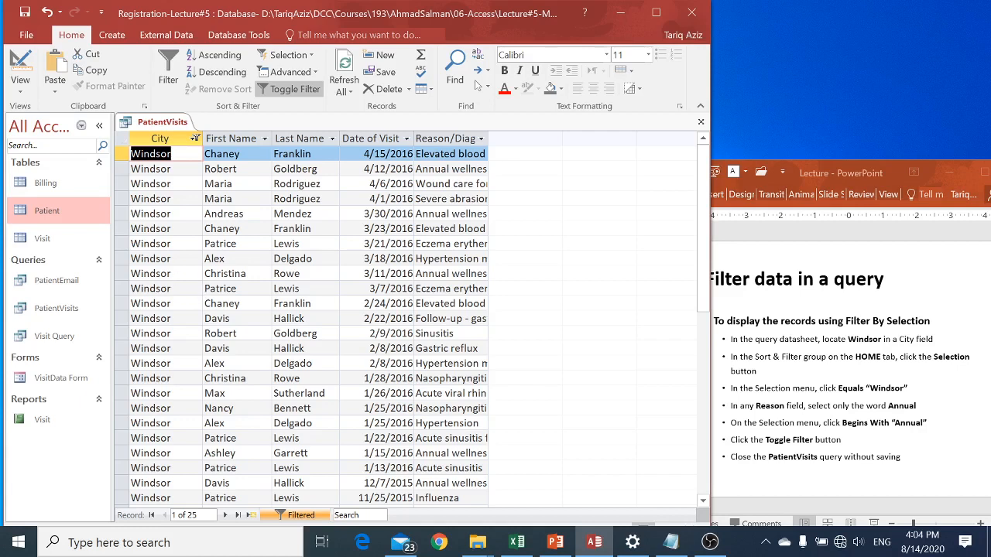
Select only the word Annual in a Reason/Diagnosis value and filter the records with Begins With "Annual".
left_click_drag(451, 169, 416, 168)
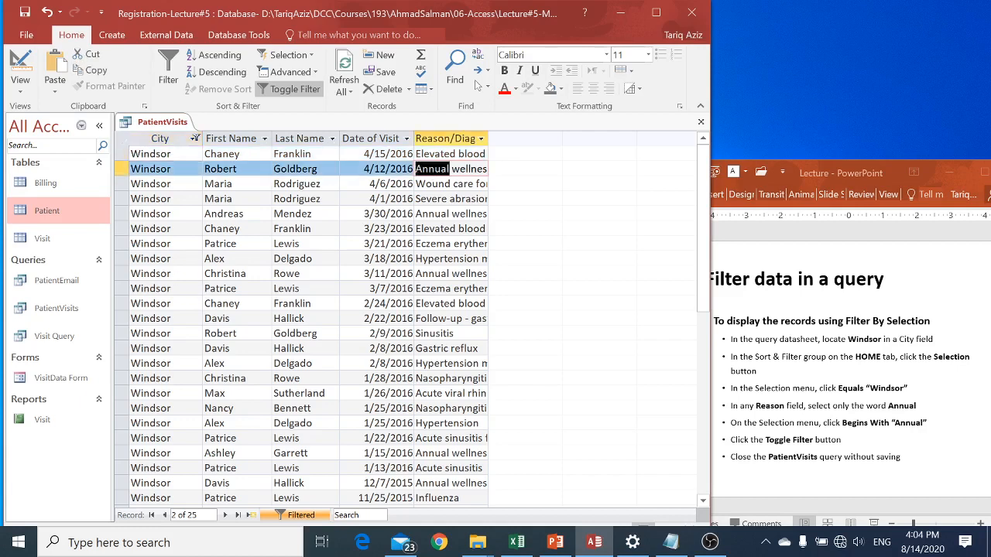
left_click(301, 61)
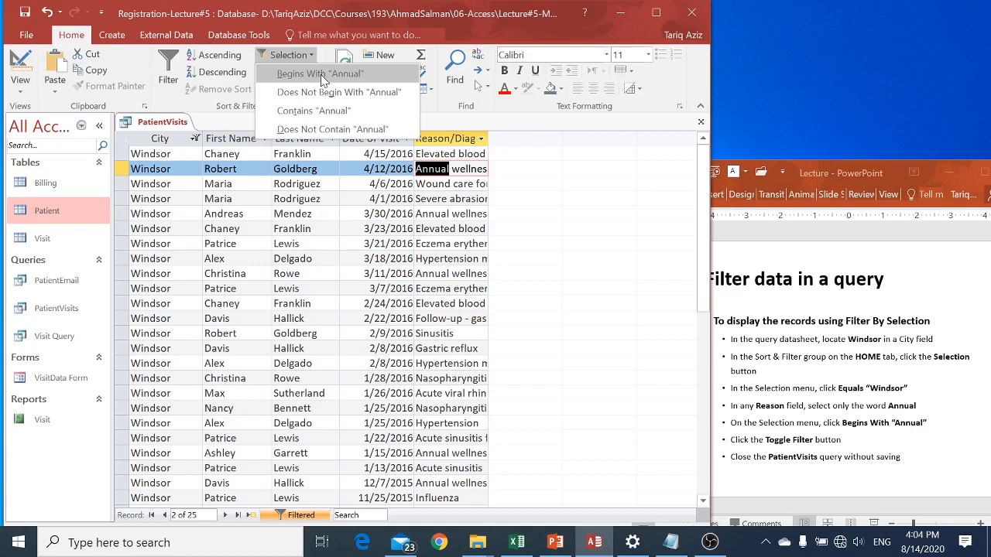
left_click(321, 76)
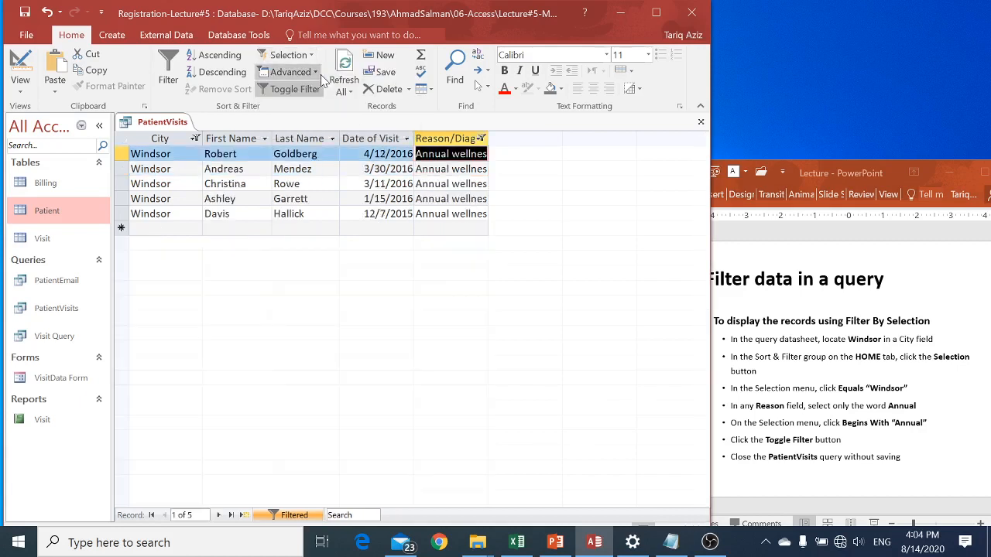
Go through the filtered annual wellness visit records one by one and return to the first record.
key("Down")
key("Down")
key("Down")
key("Up")
key("Up")
key("Up")
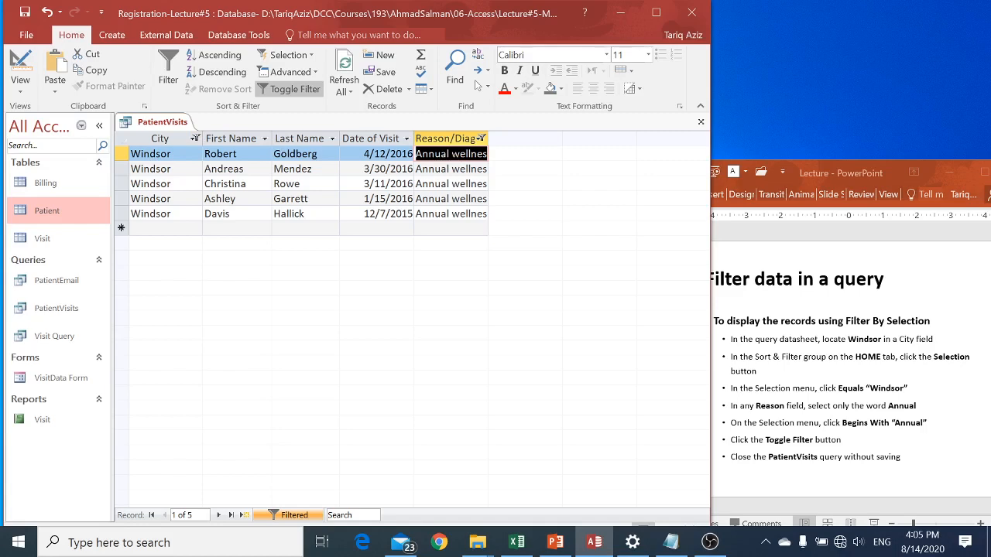
key("Down")
key("Down")
key("Down")
key("Down")
key("Down")
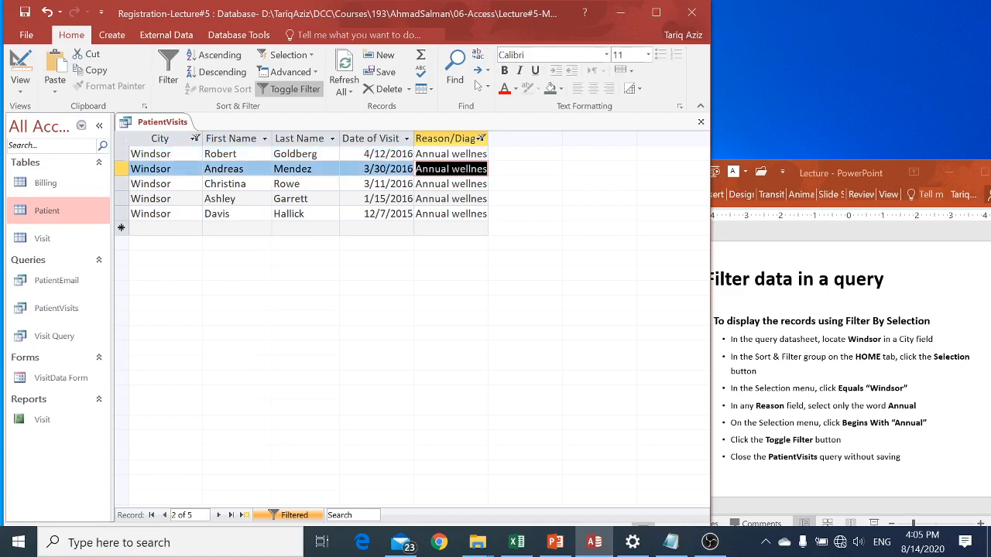
key("Up")
key("Up")
key("Up")
key("Up")
key("Up")
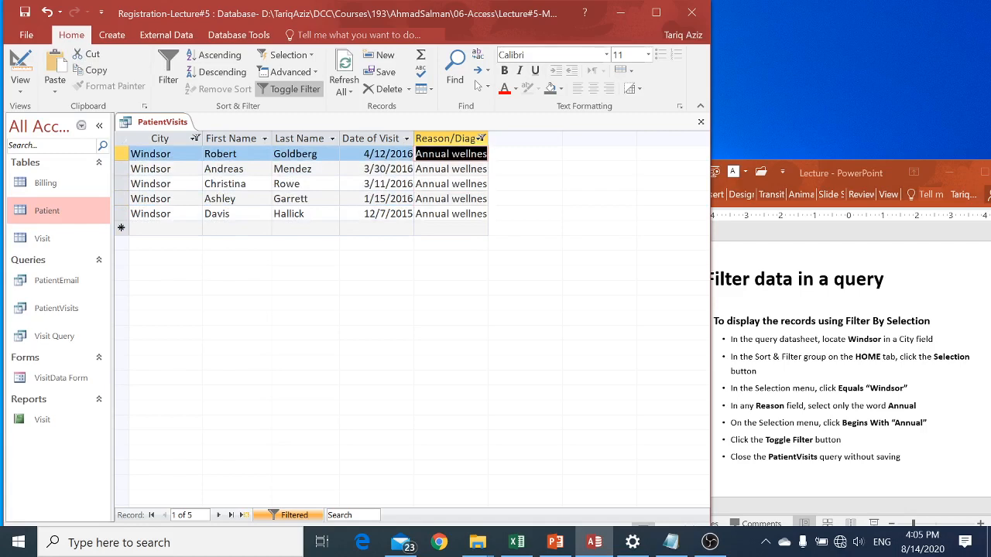
Fit the Reason/Diagnosis column width to its contents, and view the selection filter options for the current value.
double_click(488, 136)
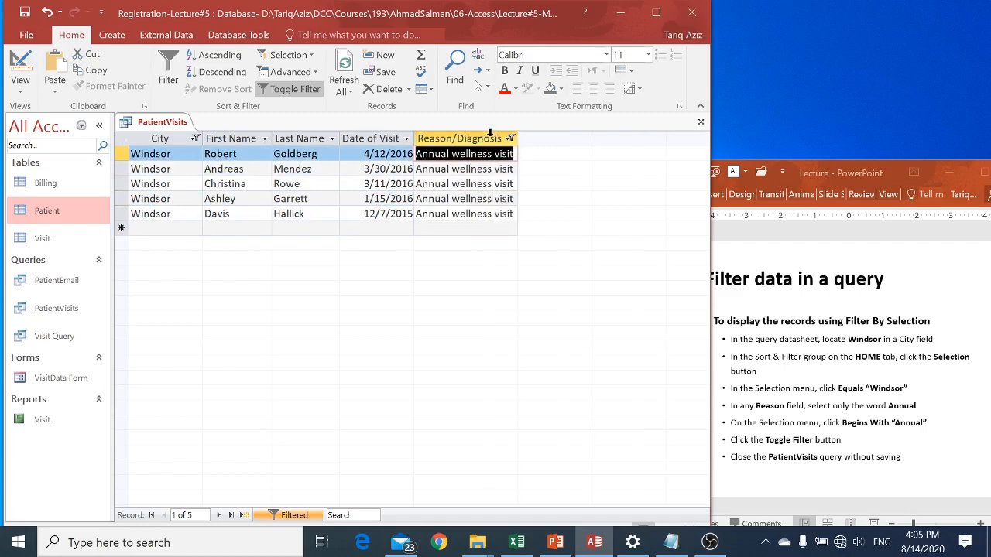
left_click(312, 57)
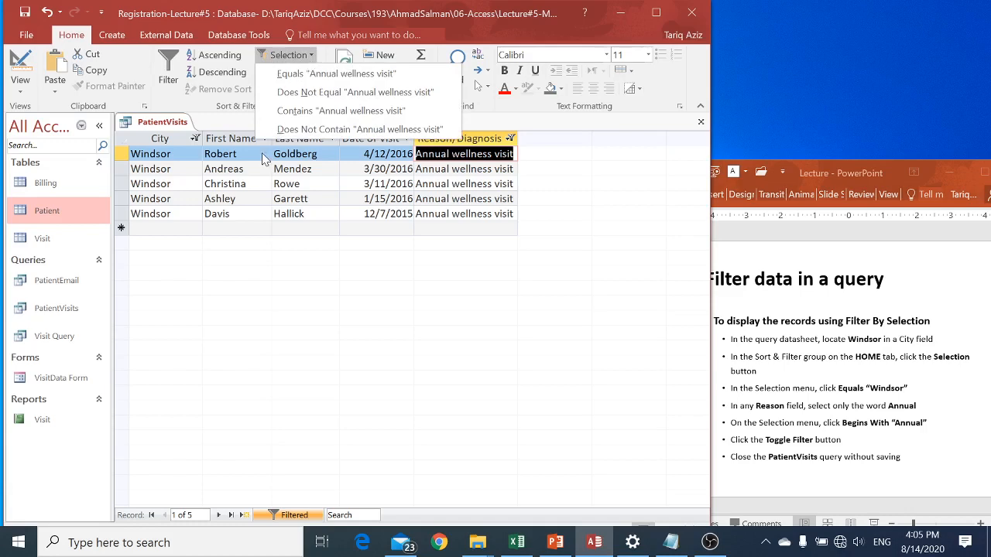
left_click(296, 263)
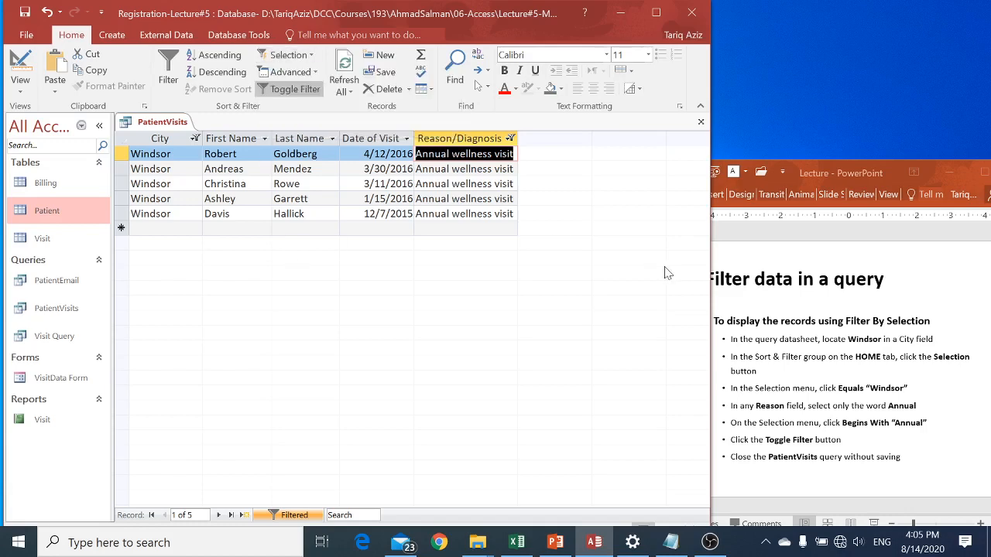
Switch to PowerPoint and advance through the "Next Lecture" slide to the "End of Meeting supplication" slide.
left_click(814, 341)
key("Page_Down")
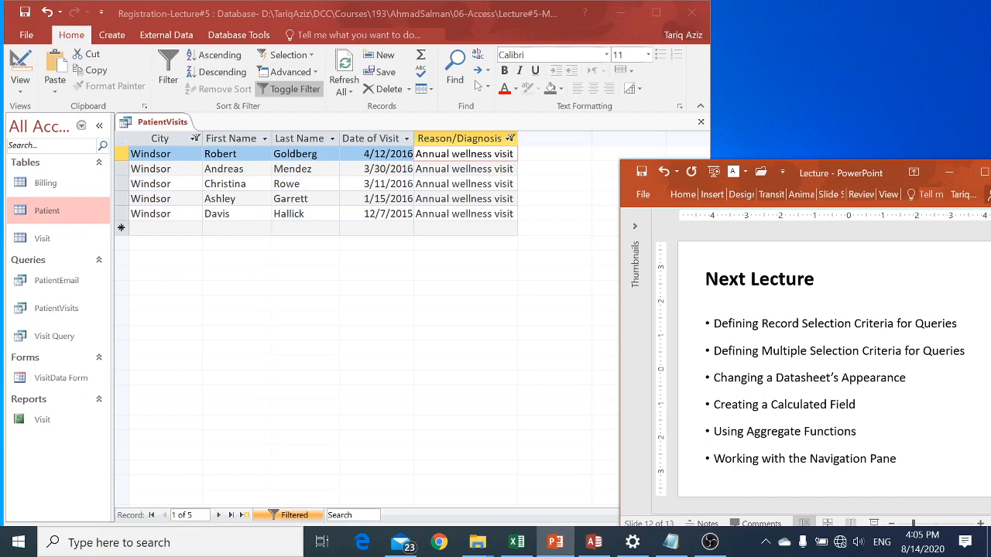
key("Page_Down")
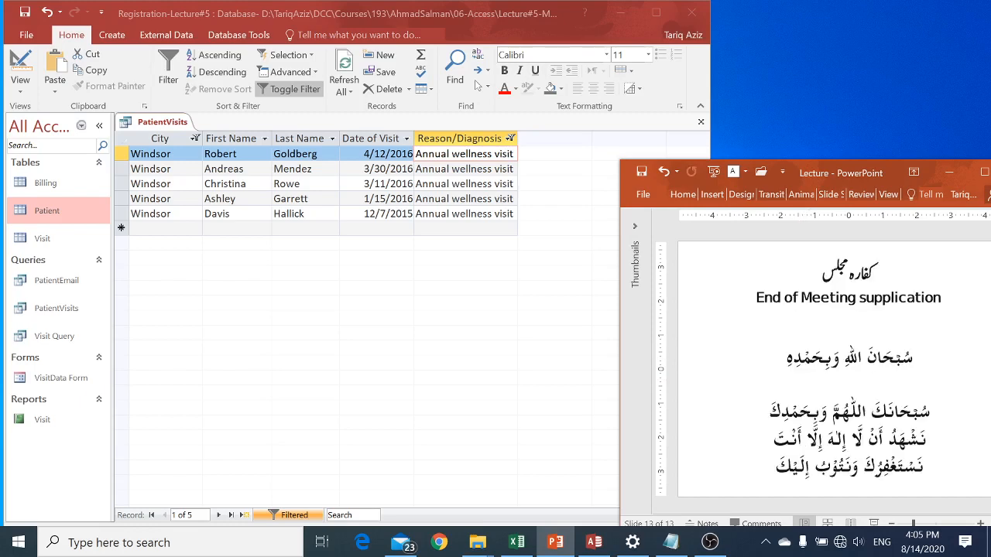